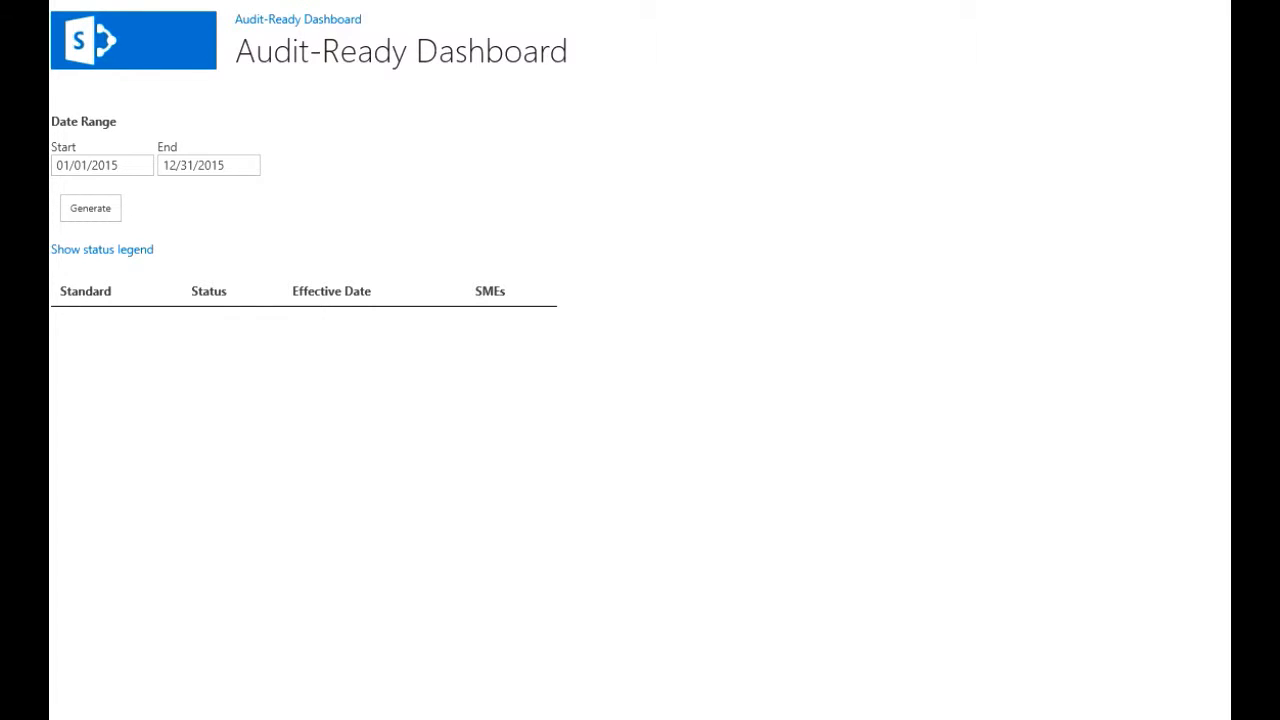
Step: Generate the standards list for the date range 01/01/2015 to 12/31/2015
left_click(134, 166)
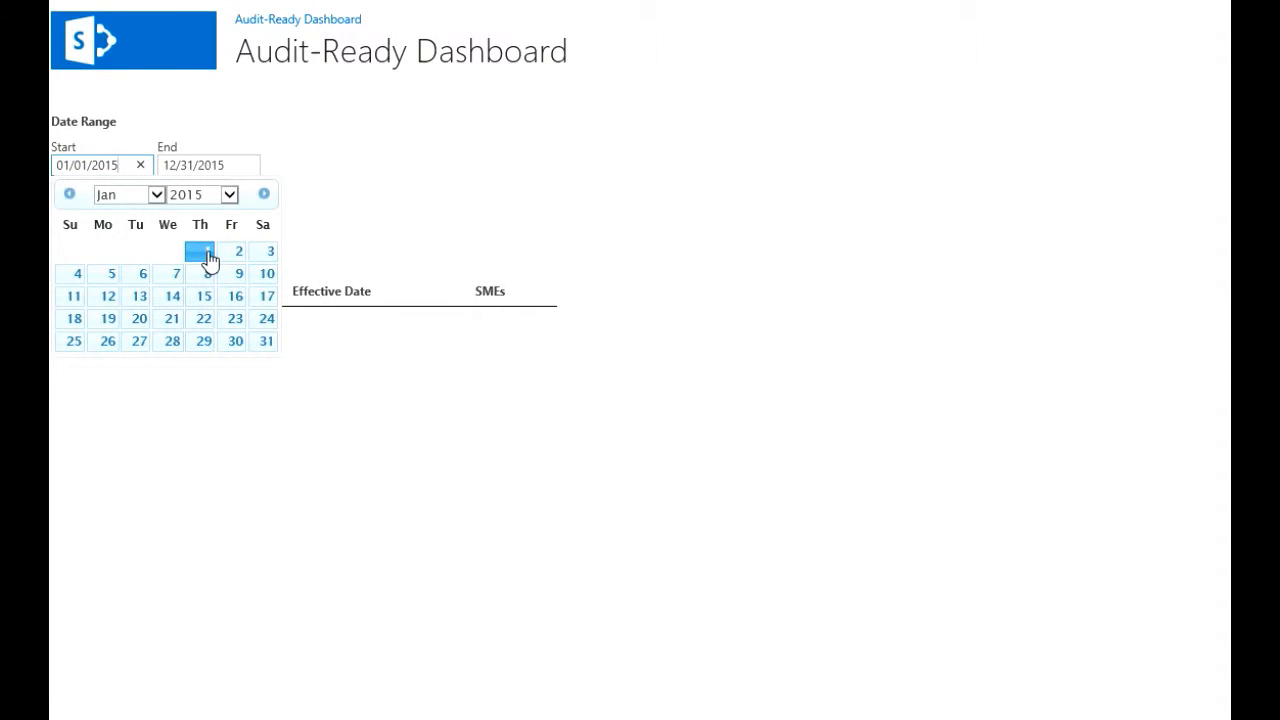
left_click(206, 260)
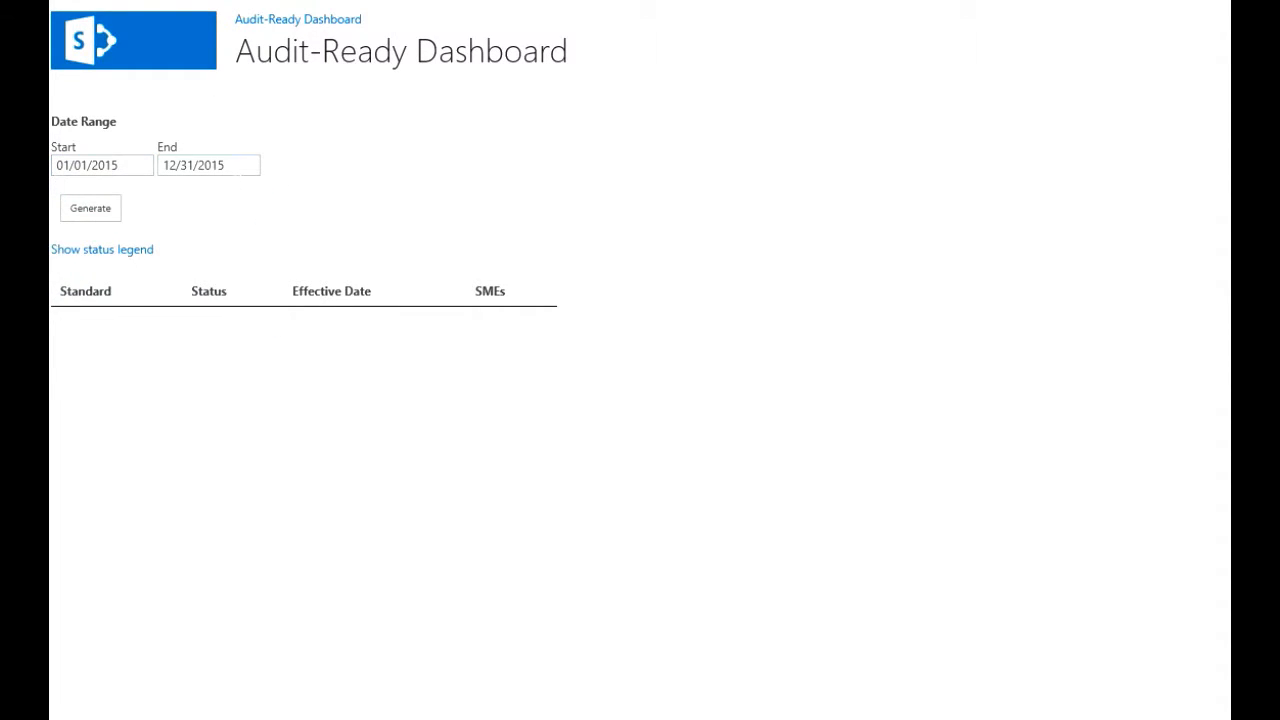
left_click(215, 166)
left_click(312, 343)
left_click(100, 212)
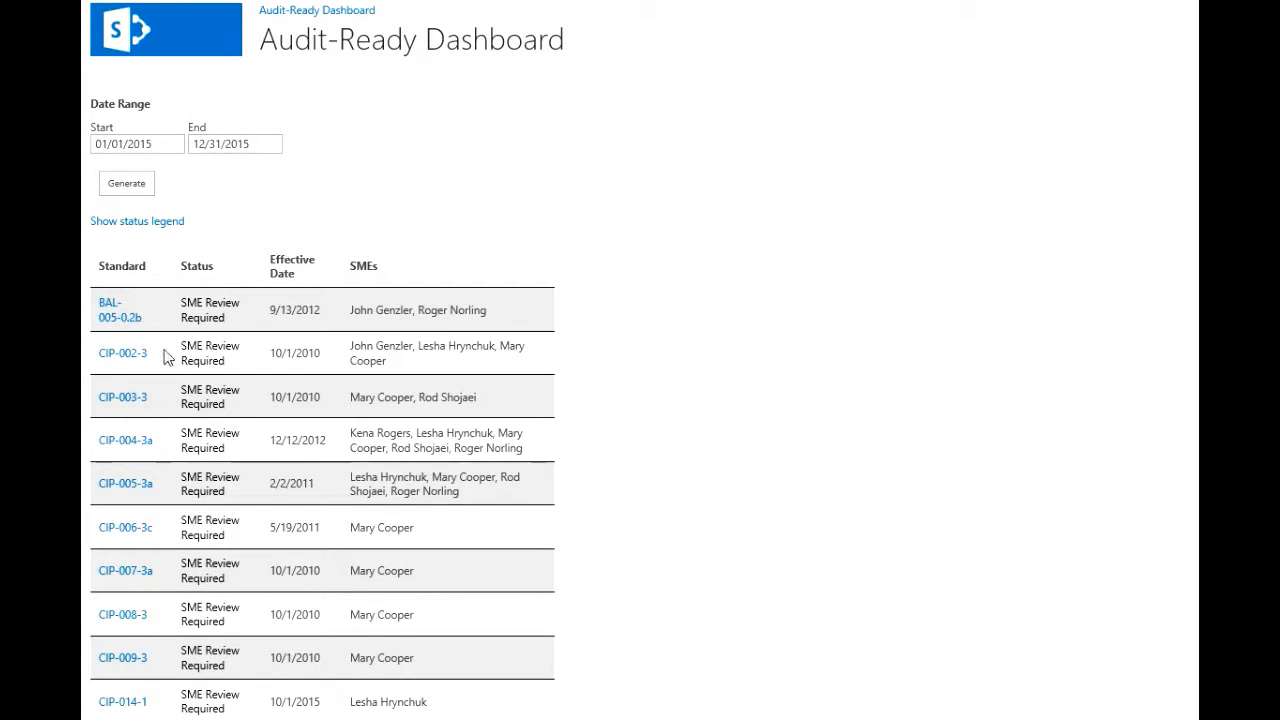
Step: Open the compliance status report for standard CIP-004-3a and examine the evidence listed under requirement R1
left_click(146, 450)
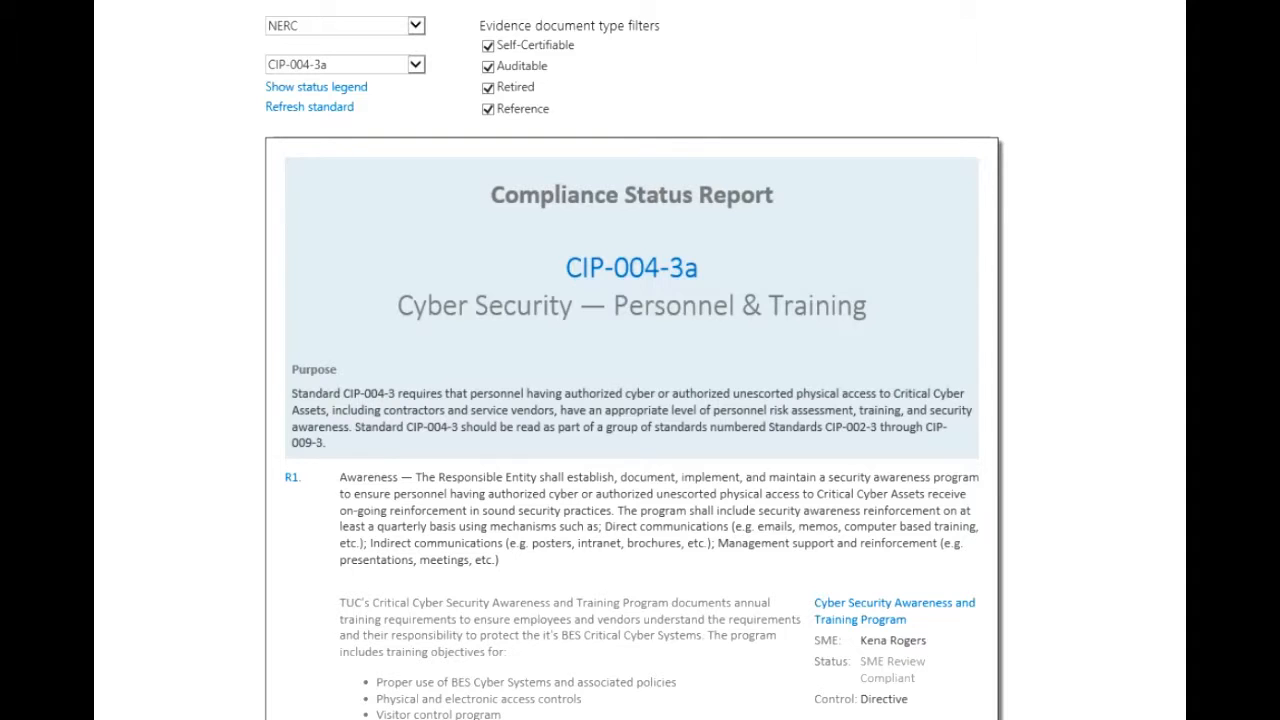
scroll(632, 400, "down", 10)
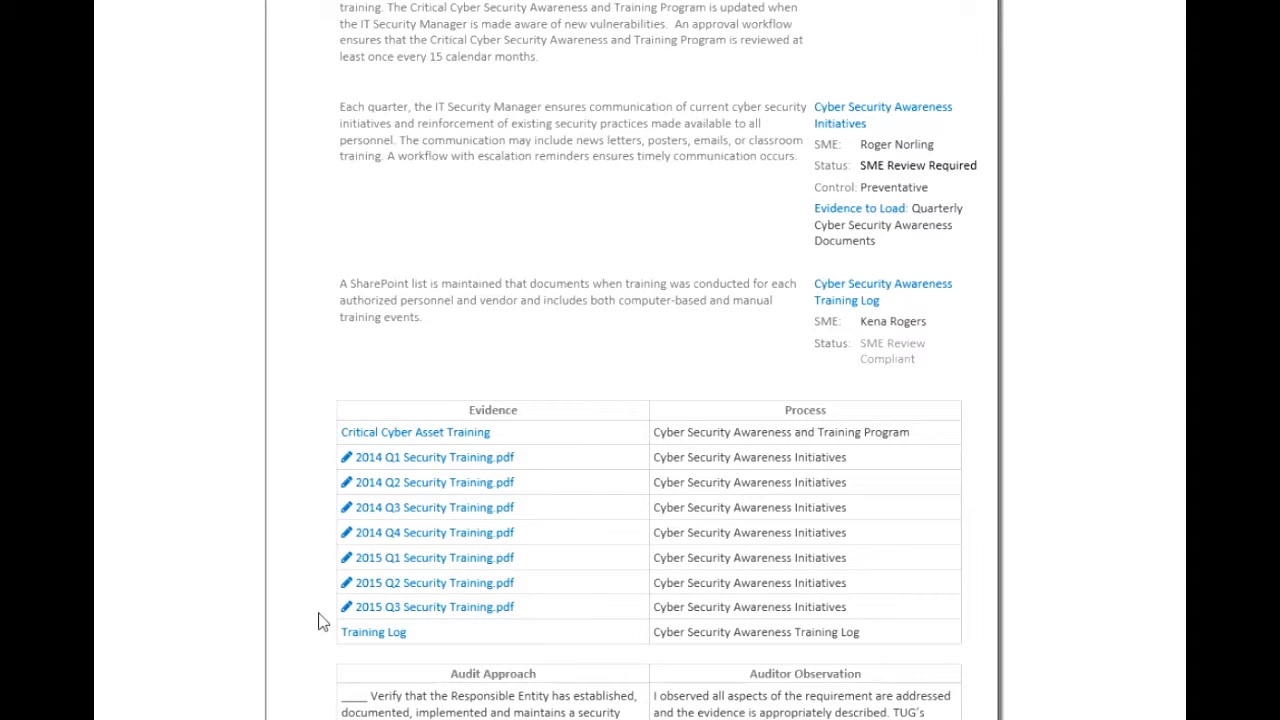
scroll(321, 621, "up", 10)
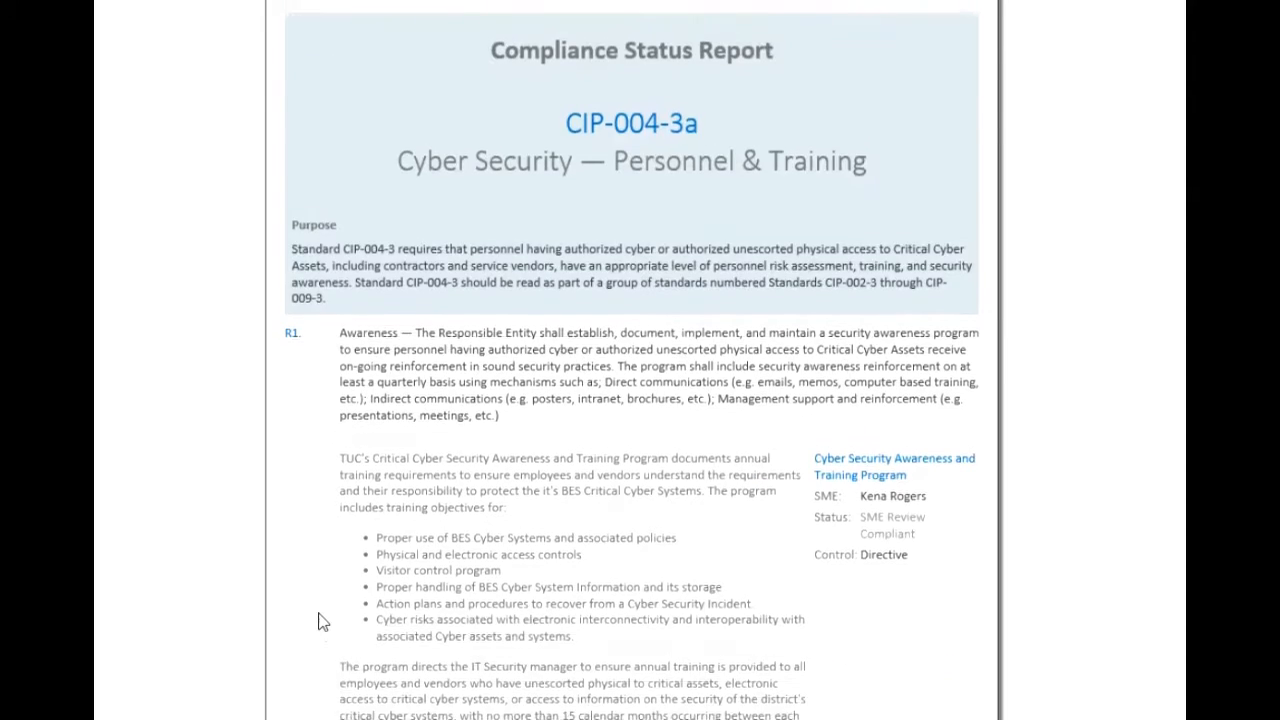
Step: Limit the report's evidence to Self-Certifiable documents by excluding Auditable, Retired and Reference, and refresh the standard
left_click(488, 108)
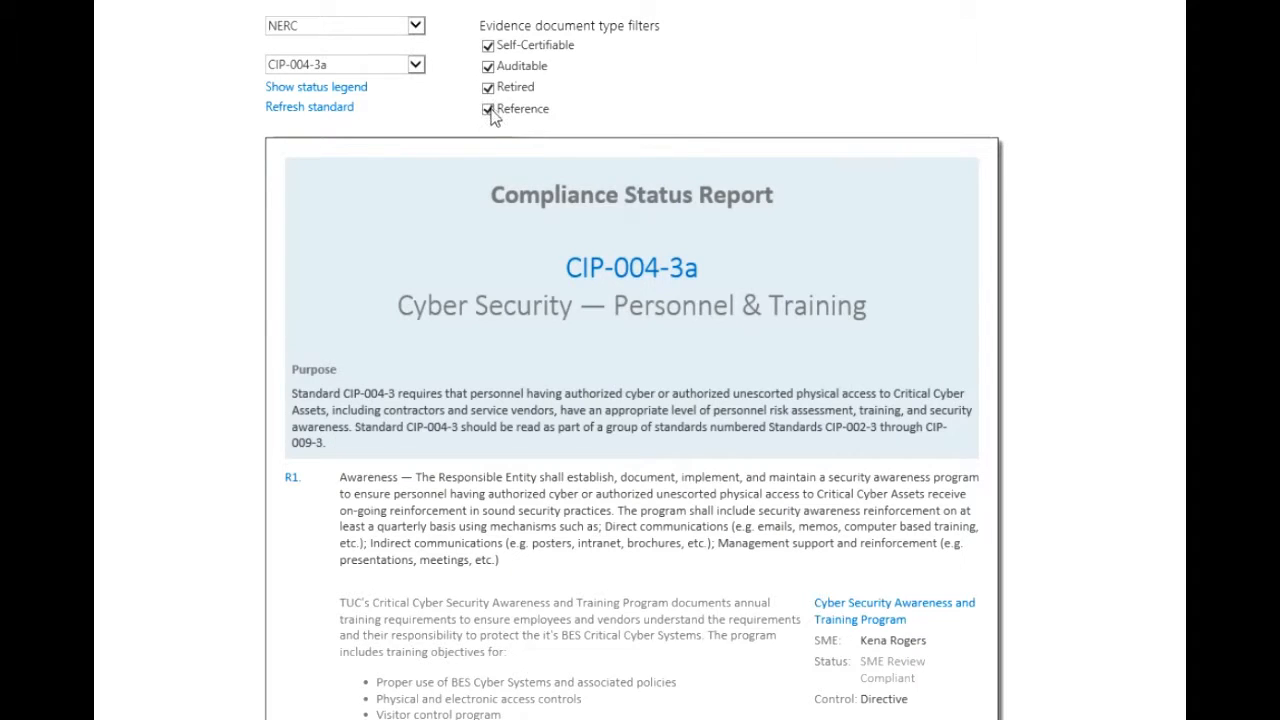
left_click(488, 88)
left_click(488, 66)
left_click(343, 110)
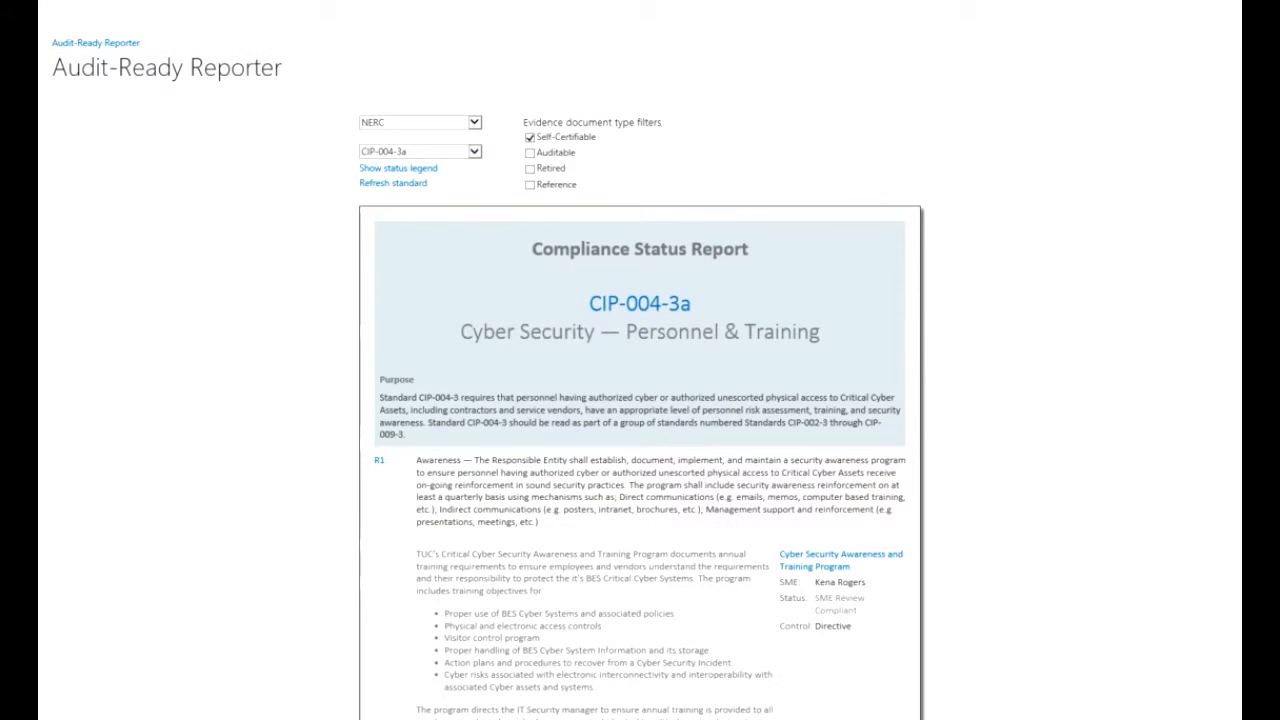
Step: Assign a different document type to the R1 evidence file 2014 Q4 Security Training.pdf and save it
scroll(640, 400, "down", 8)
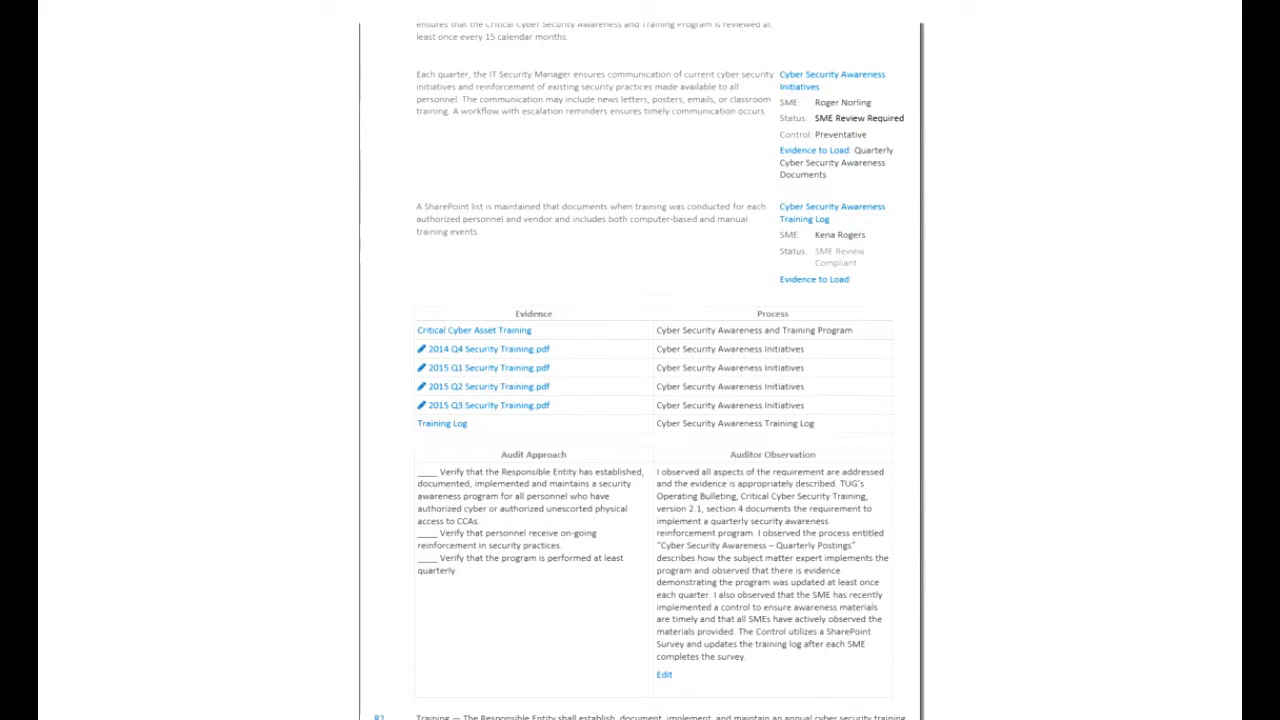
left_click(454, 357)
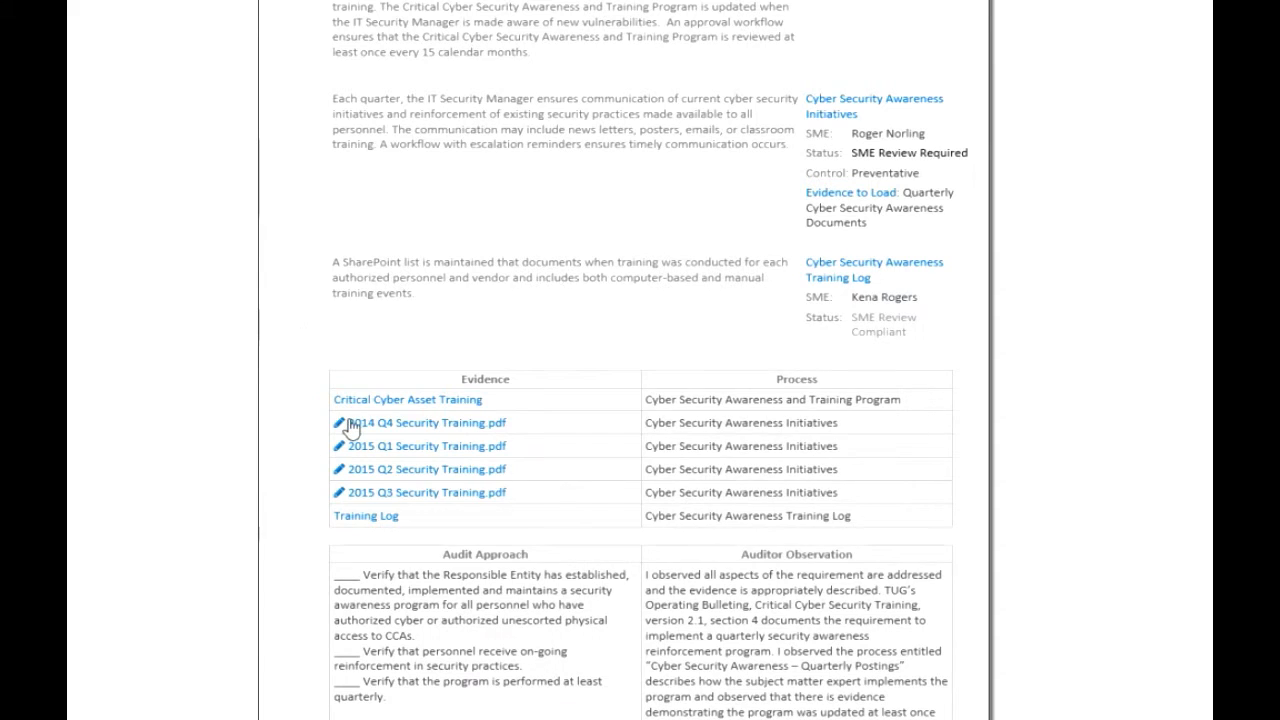
left_click(340, 422)
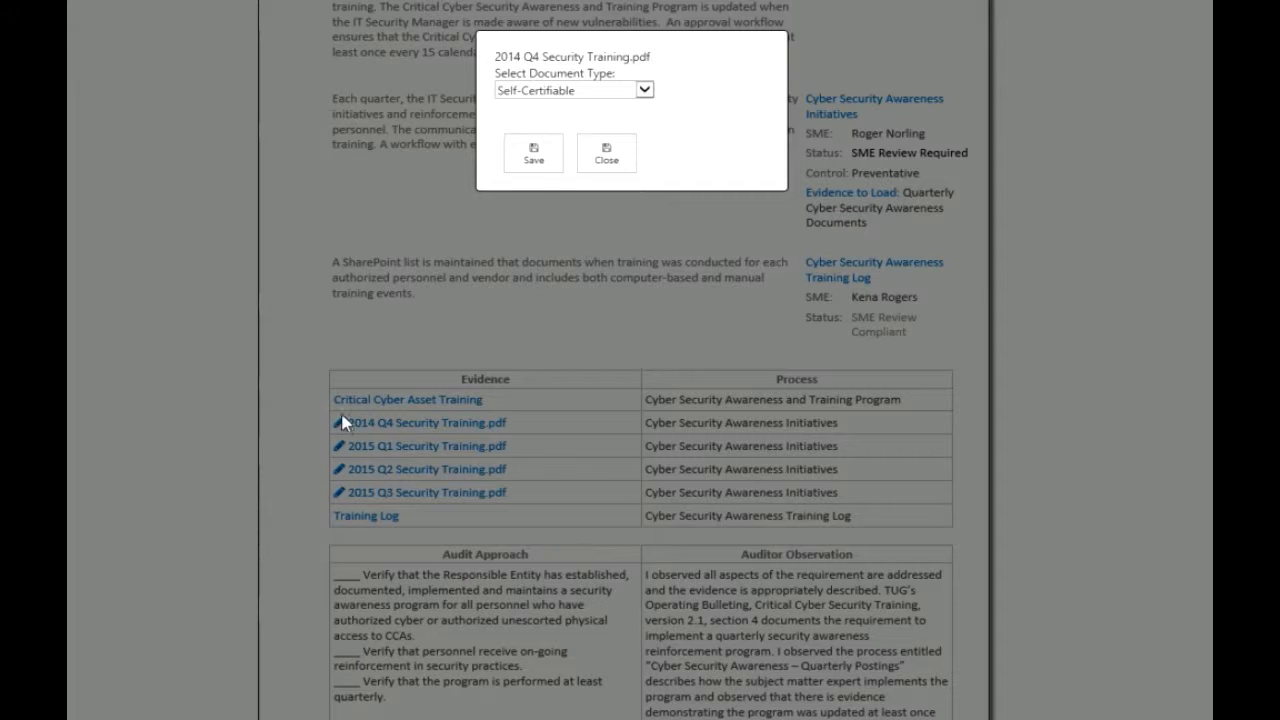
left_click(645, 90)
left_click(628, 101)
left_click(535, 153)
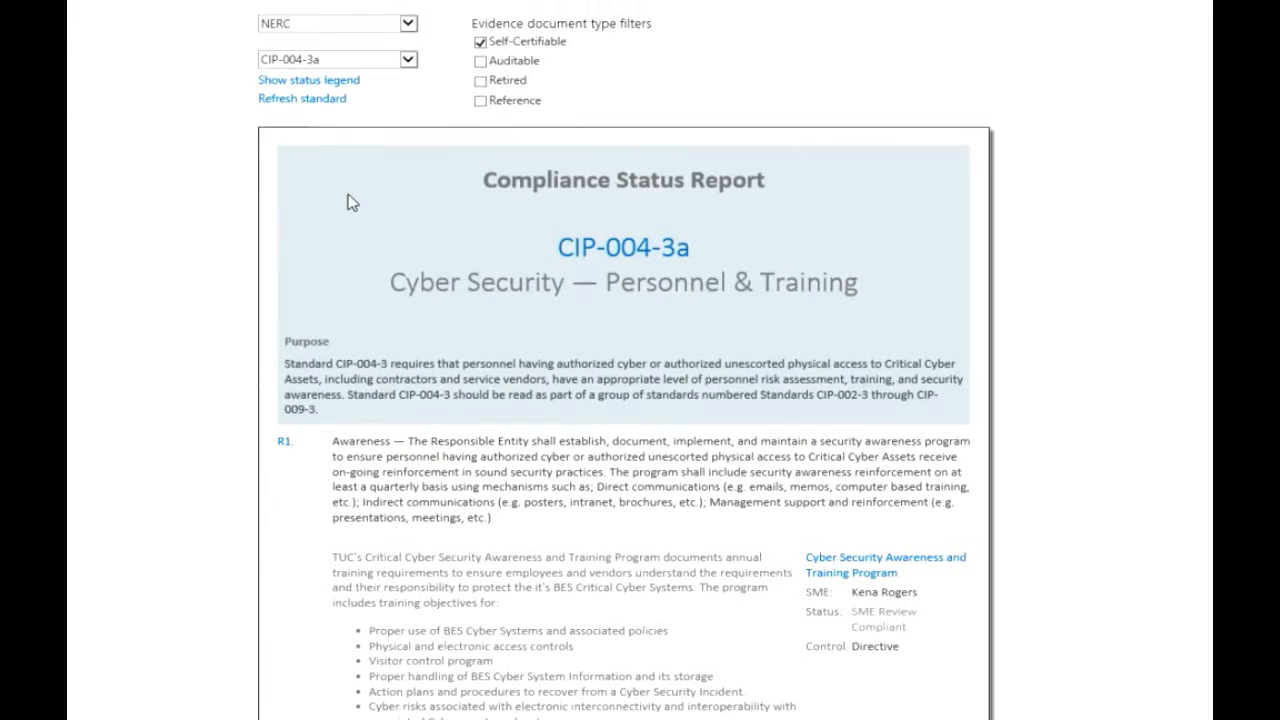
Step: Refresh the CIP-004-3a report and check which self-certifiable evidence files are listed under R1
left_click(302, 100)
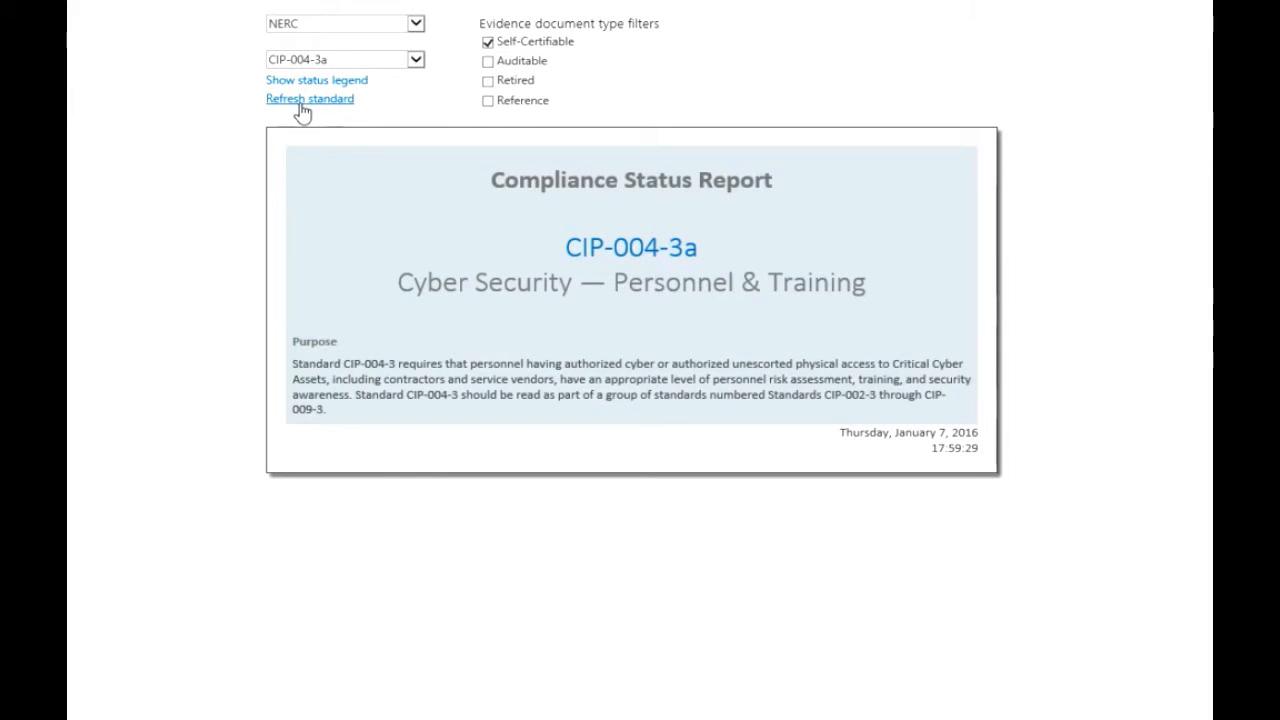
scroll(290, 175, "down", 10)
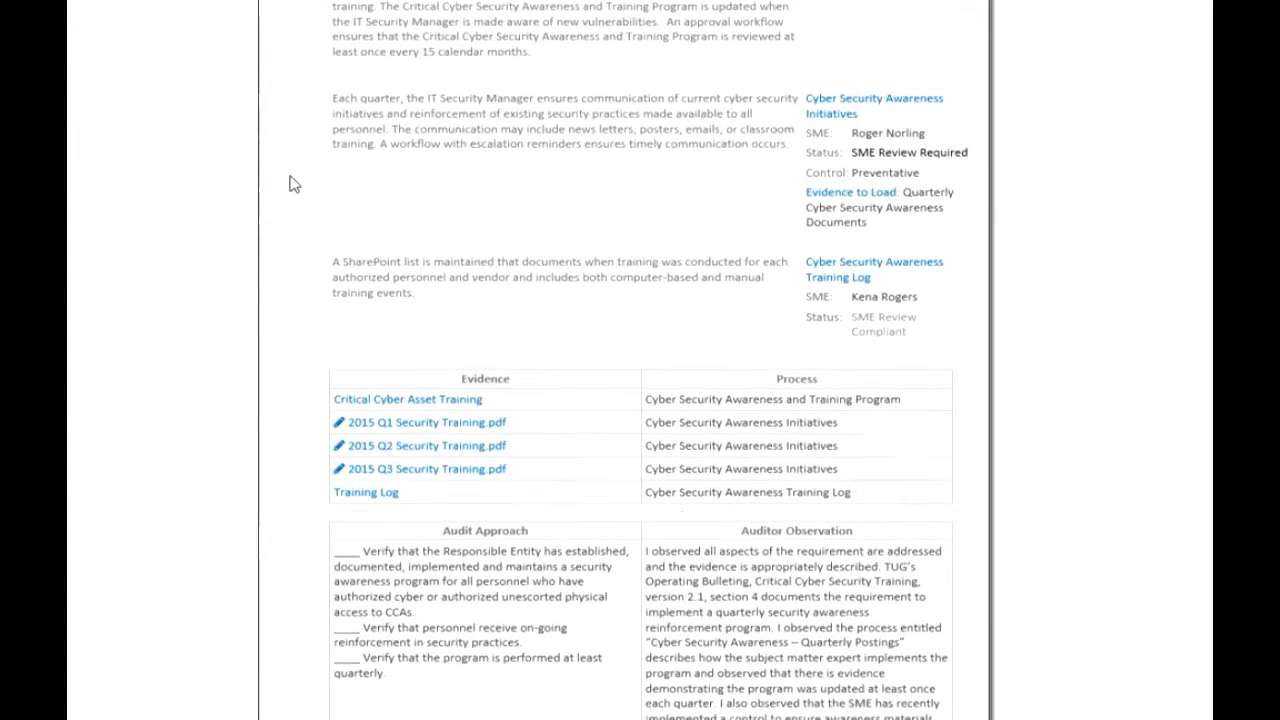
scroll(293, 184, "down", 2)
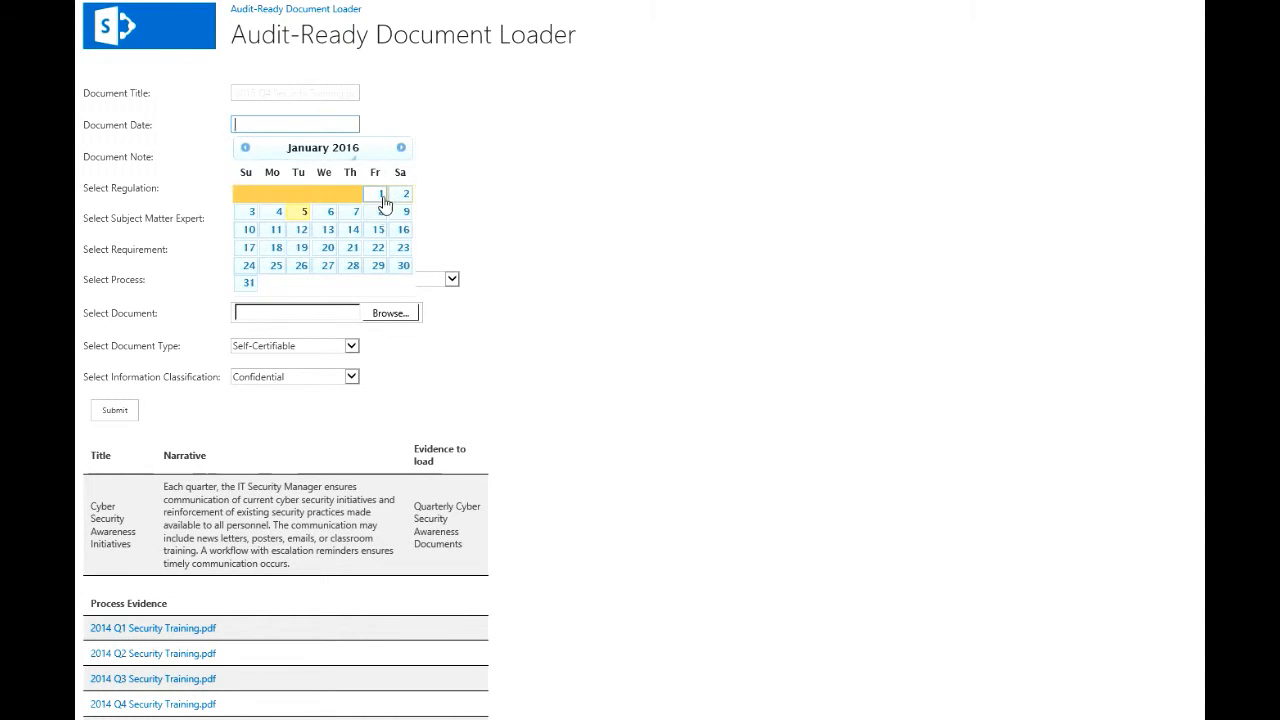
Step: Set the document date to 01/01/2016, attach 2015 Q4 Security Training.pdf, and title the document with the same name
left_click(382, 195)
left_click(390, 313)
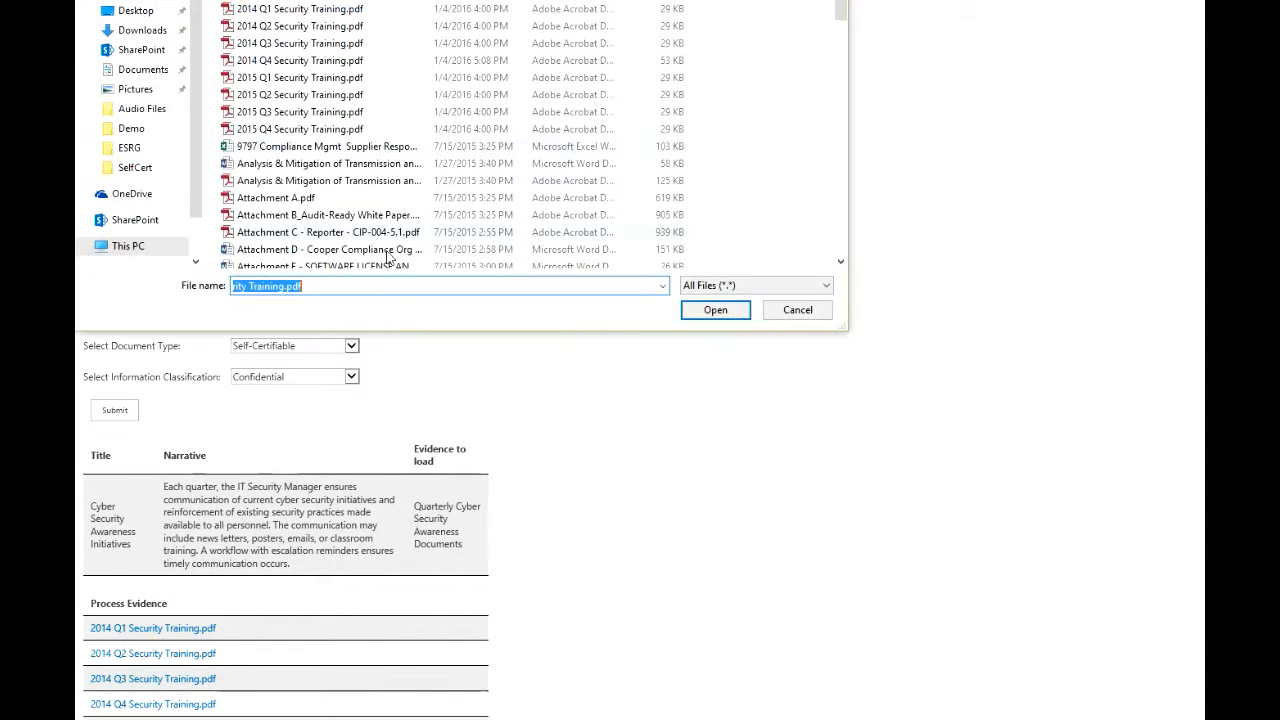
left_click(347, 133)
left_click(718, 311)
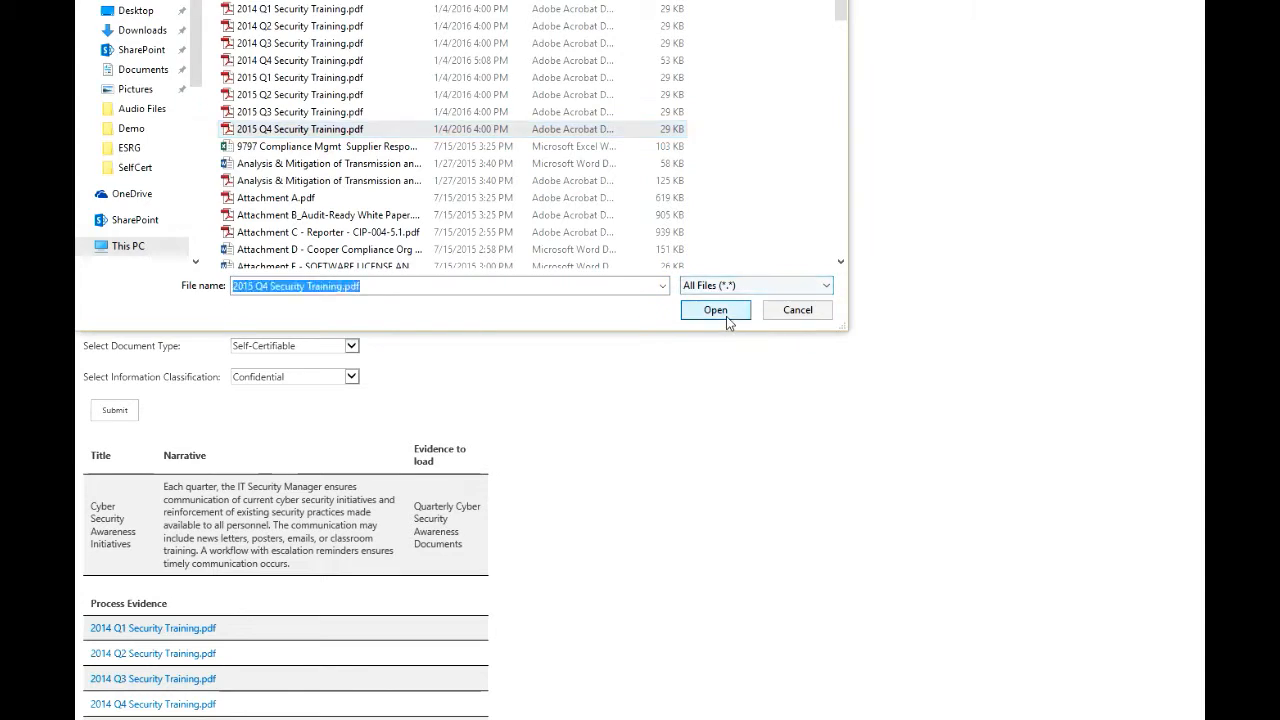
left_click(295, 93)
type("2015 Q4 Security Training.pdf")
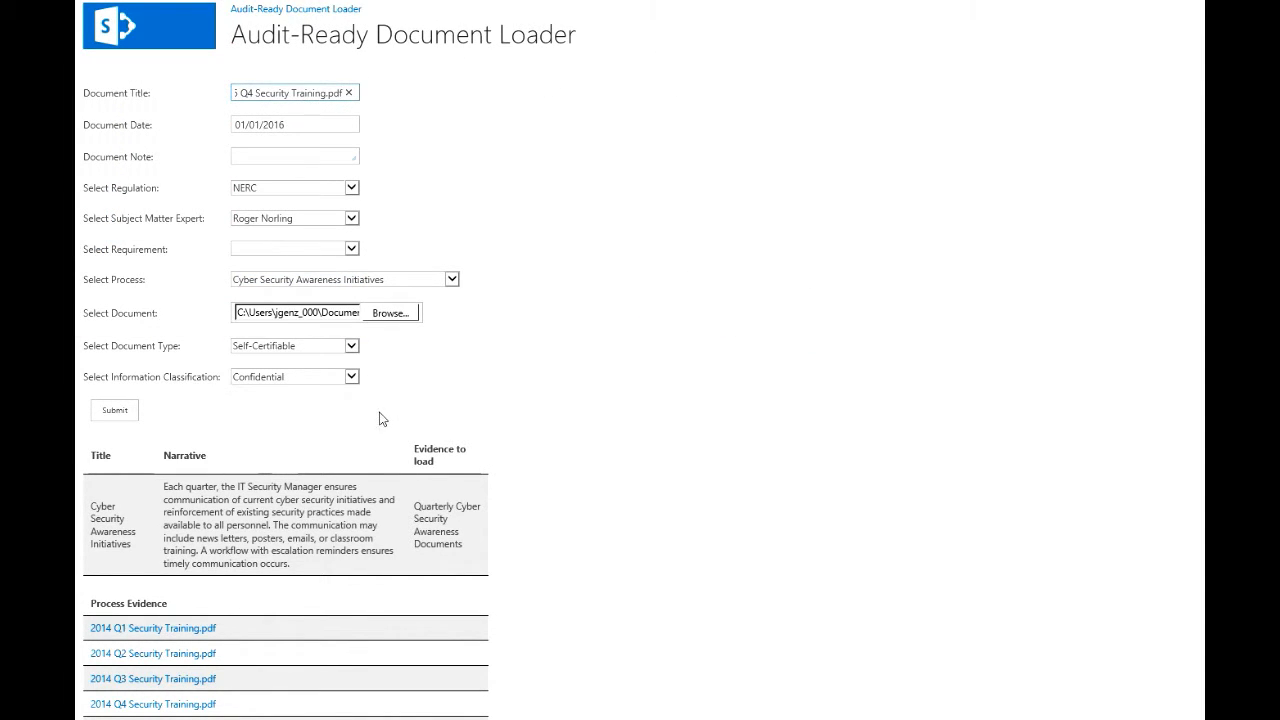
Step: Set the document's information classification to Public and submit it as process evidence
left_click(351, 377)
left_click(395, 397)
left_click(567, 389)
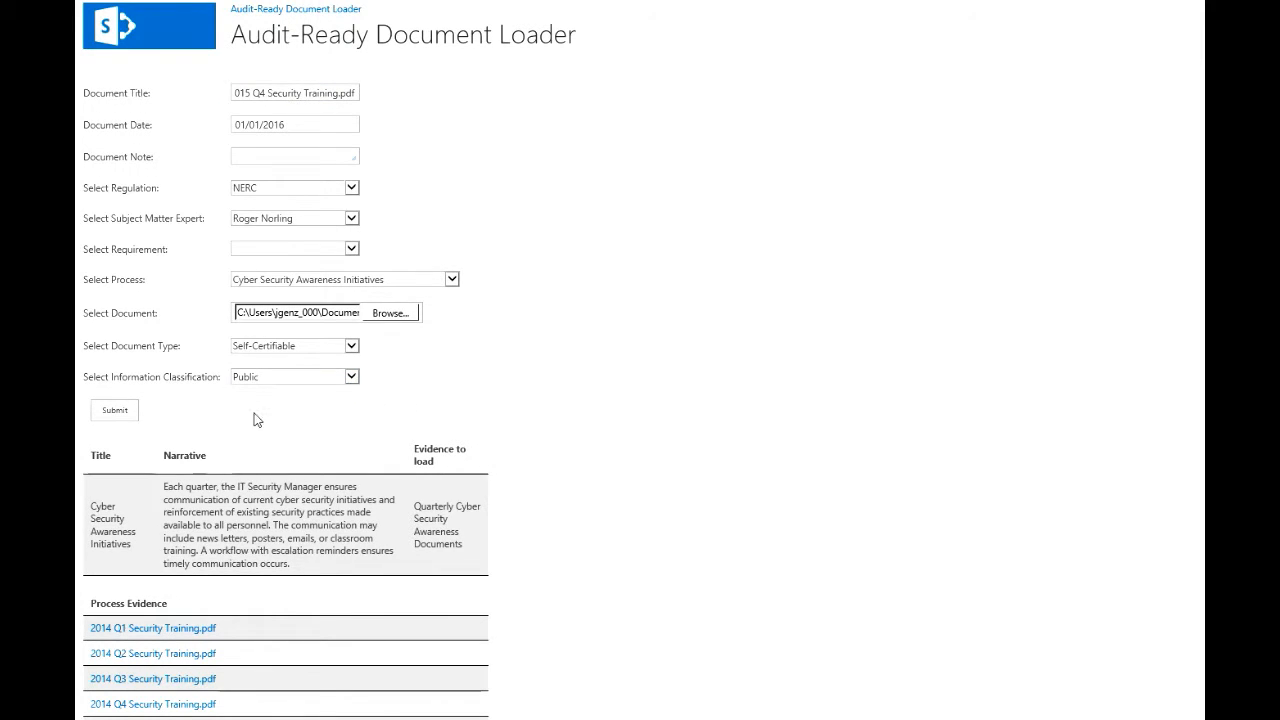
left_click(123, 414)
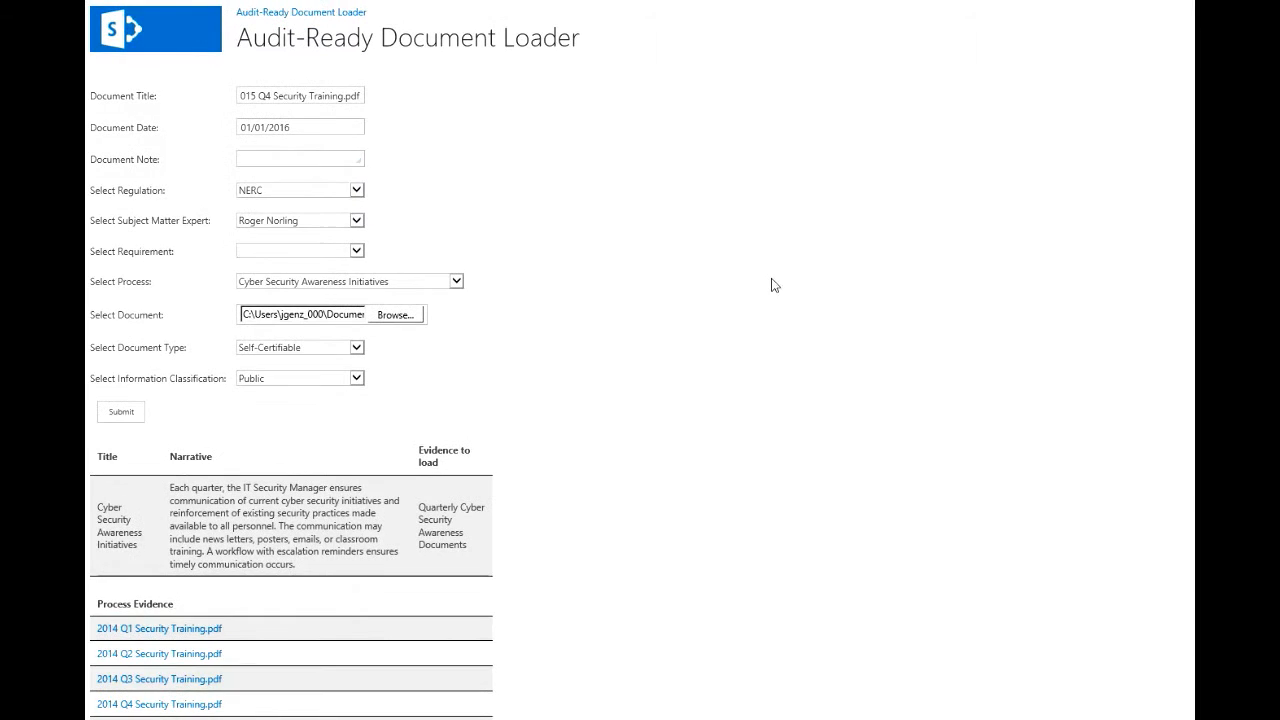
Step: Refresh the CIP-004-3a compliance status report and check the R1 evidence table for the newly loaded document
scroll(926, 273, "down", 2)
scroll(924, 270, "down", 1)
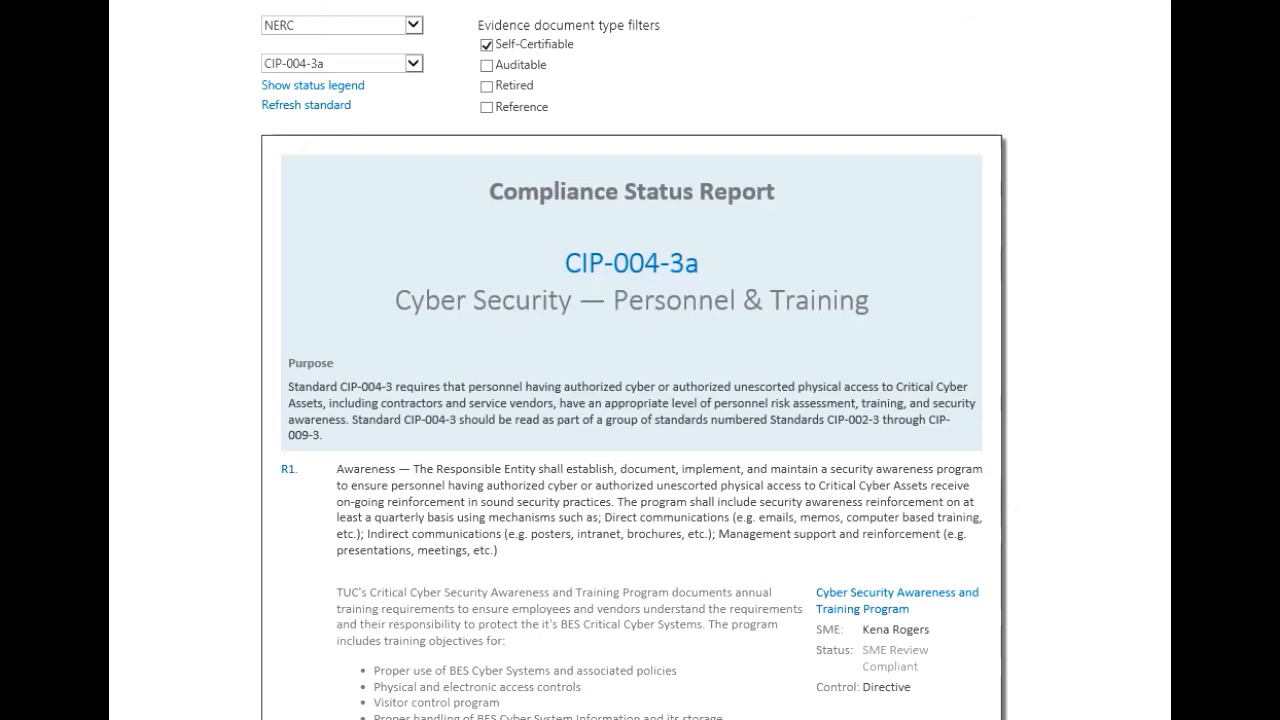
left_click(298, 106)
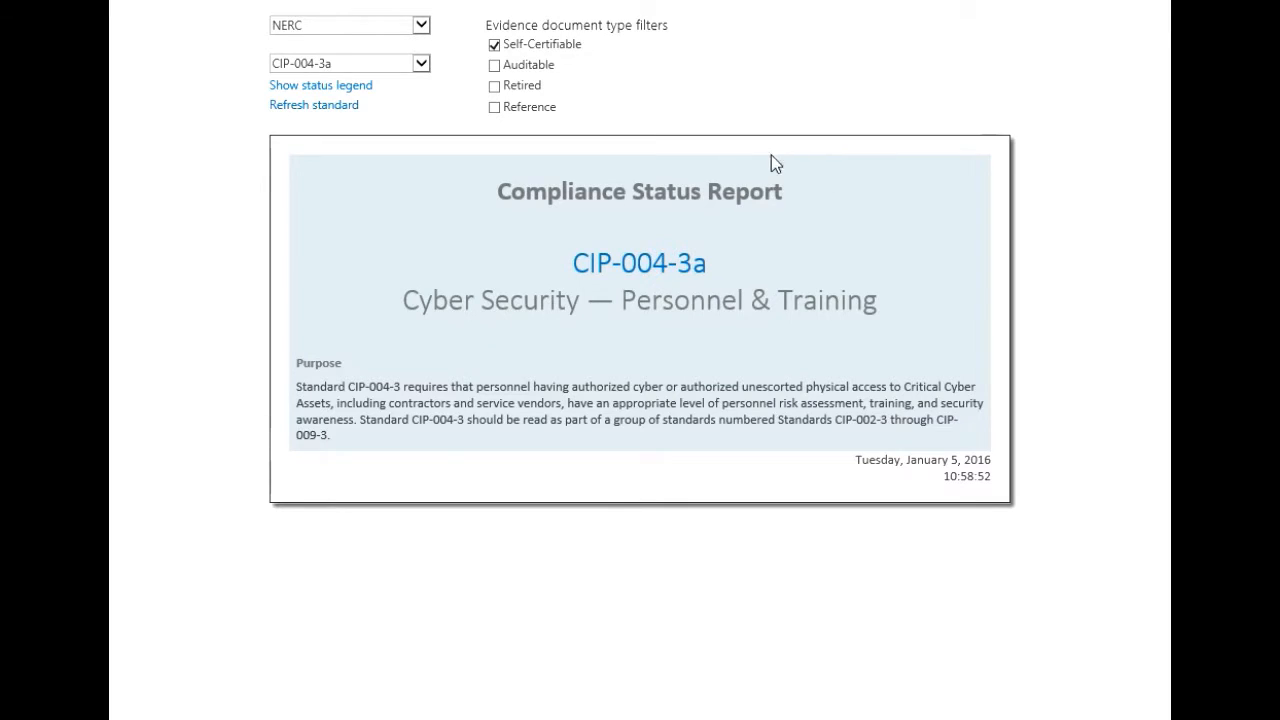
scroll(951, 186, "down", 10)
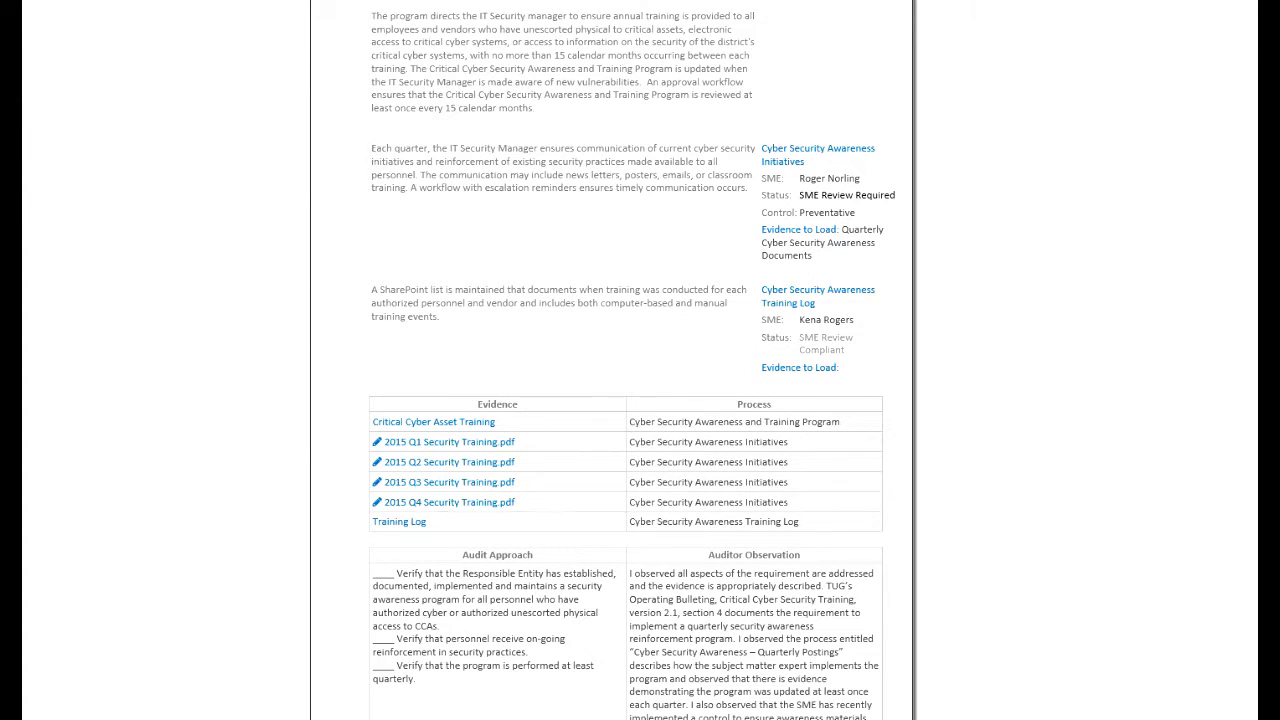
Step: Change the status of the Cyber Security Awareness Initiatives process to SME Review Compliant and save it
left_click(801, 161)
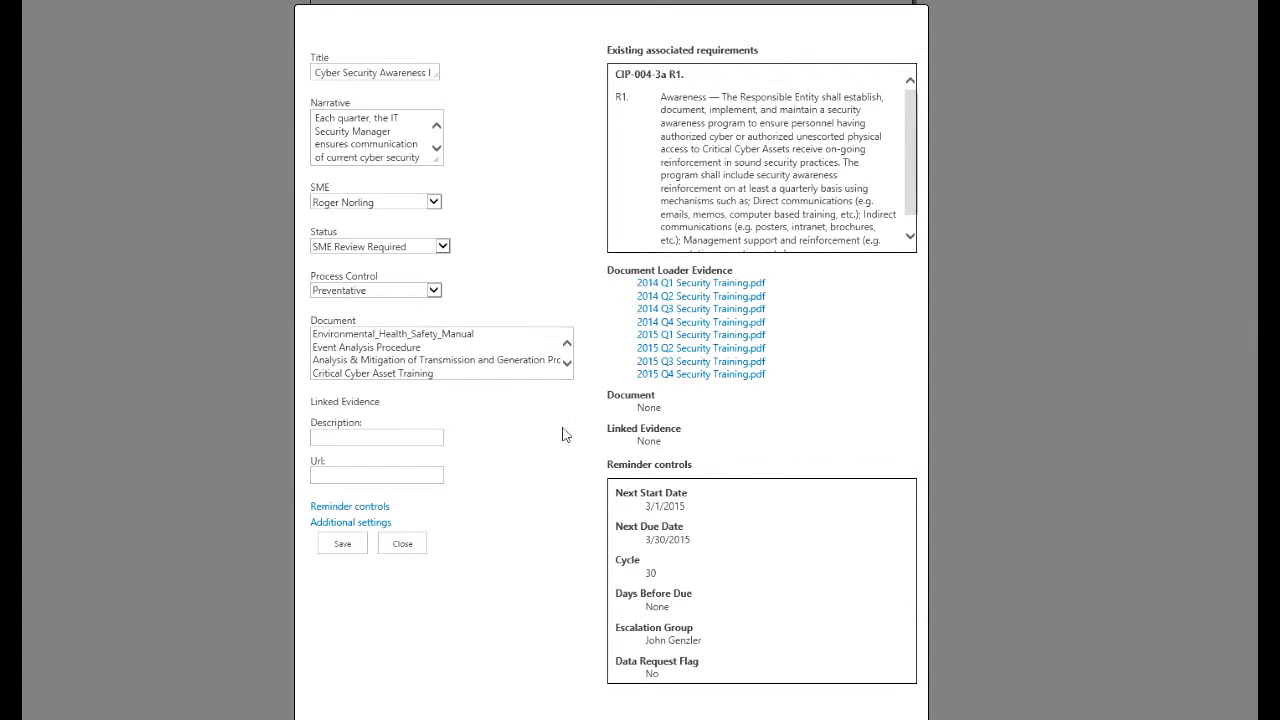
left_click(443, 246)
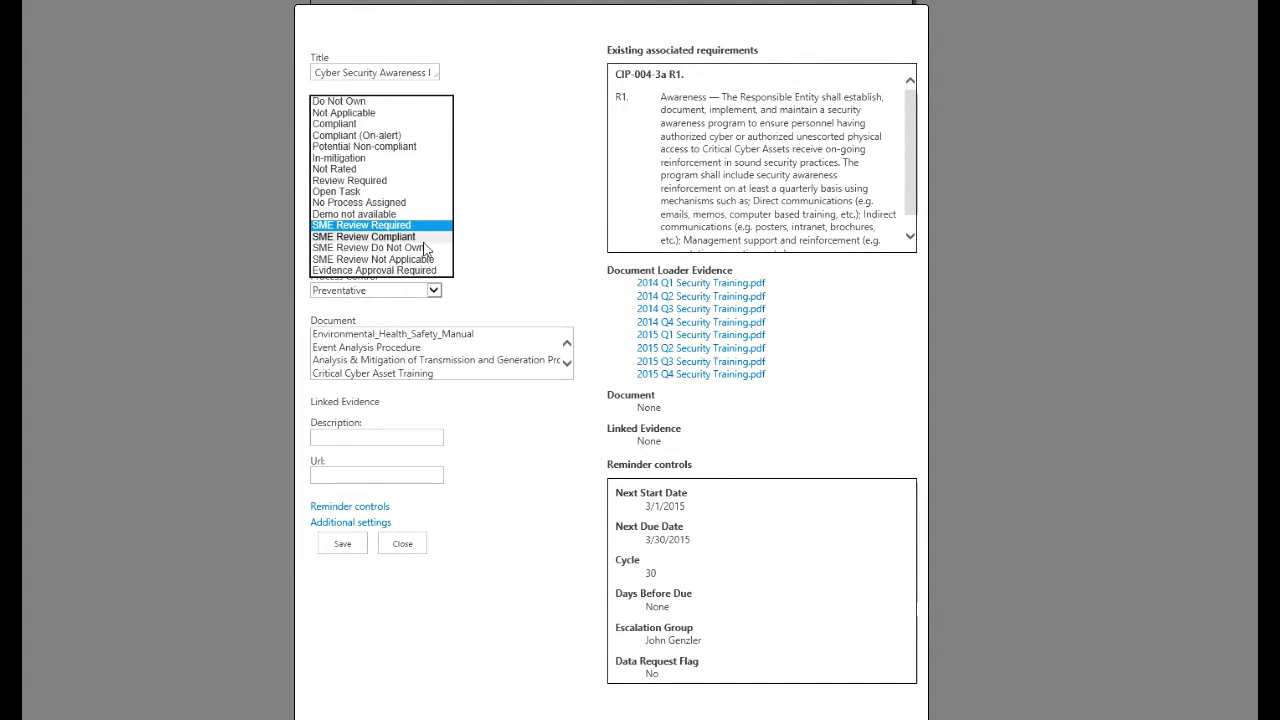
left_click(424, 237)
left_click(358, 547)
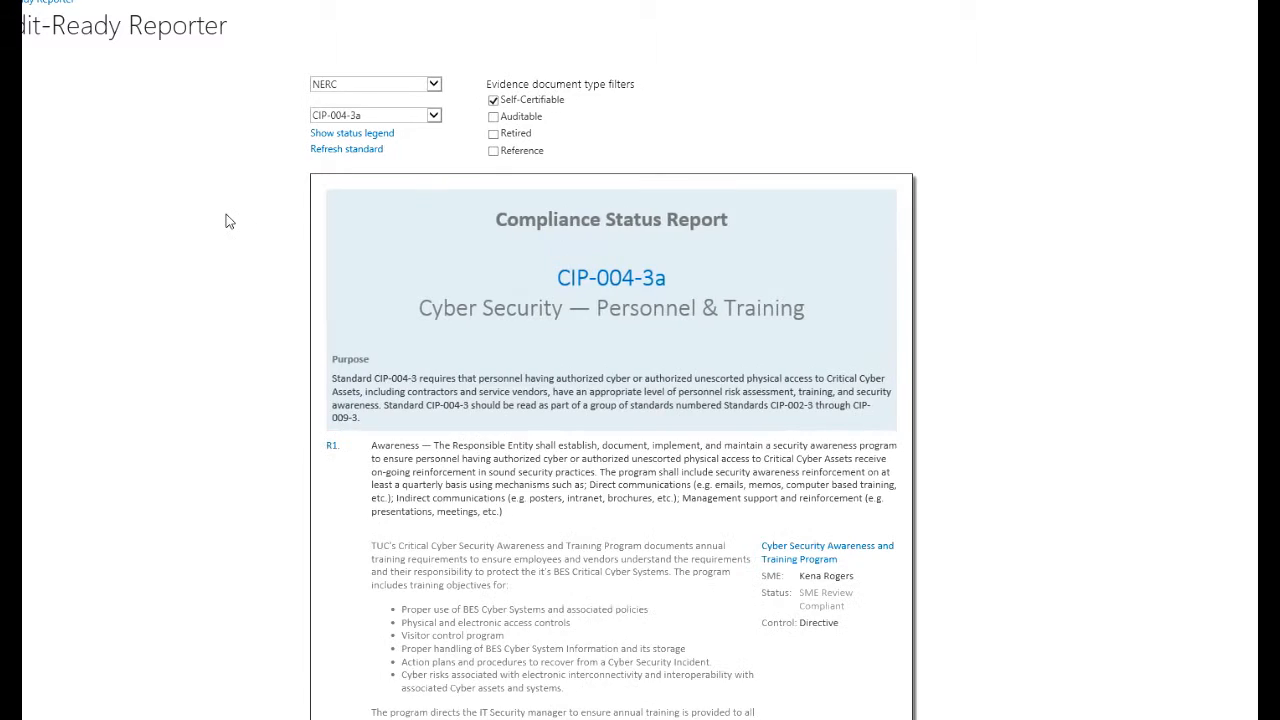
Step: Check the Cyber Security Awareness Initiatives status and evidence in the report, and open requirement R1
scroll(226, 214, "down", 6)
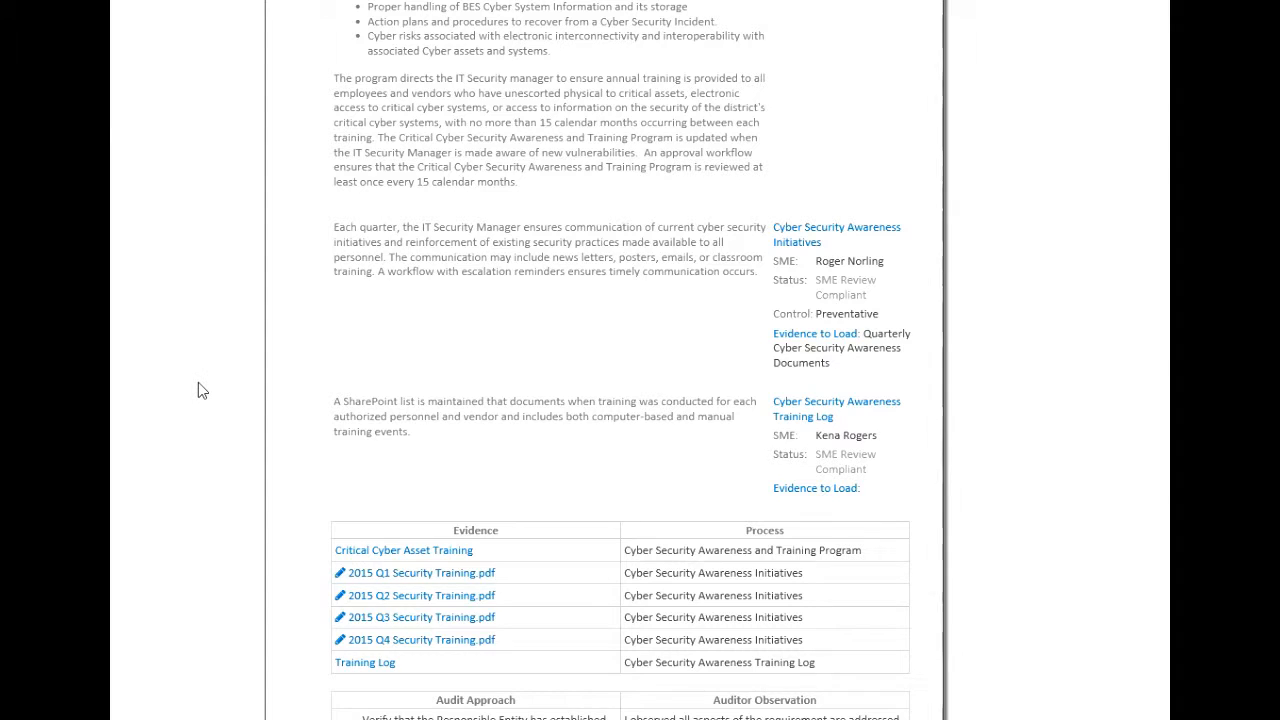
scroll(198, 390, "up", 7)
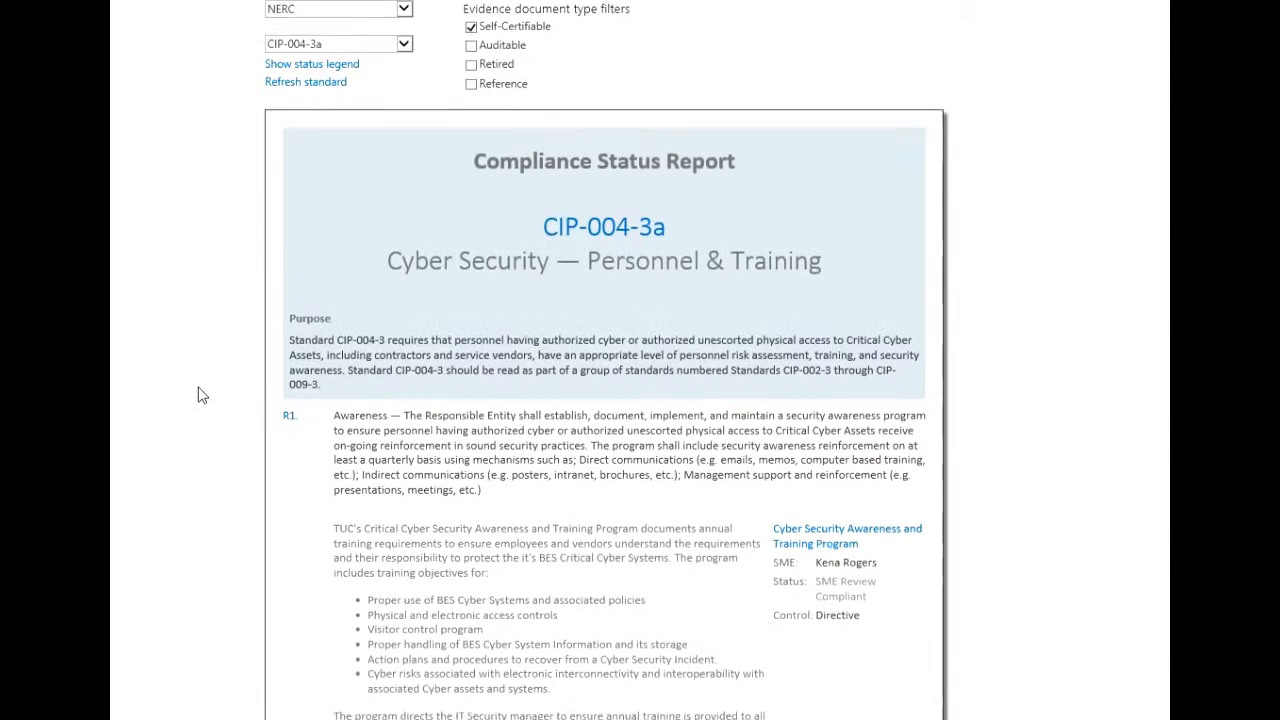
left_click(290, 431)
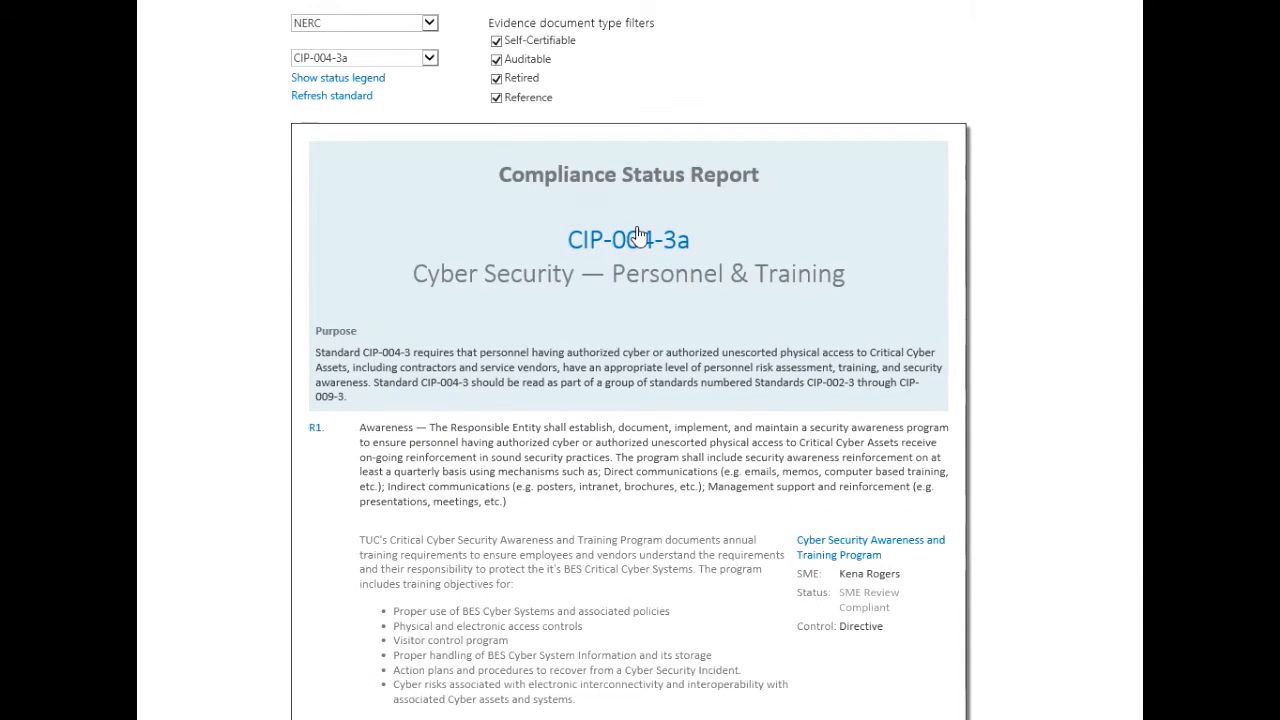
Step: Paste the prepared observation text into the auditor observation of the CIP-004-3a R1 record and read it through
scroll(637, 236, "down", 12)
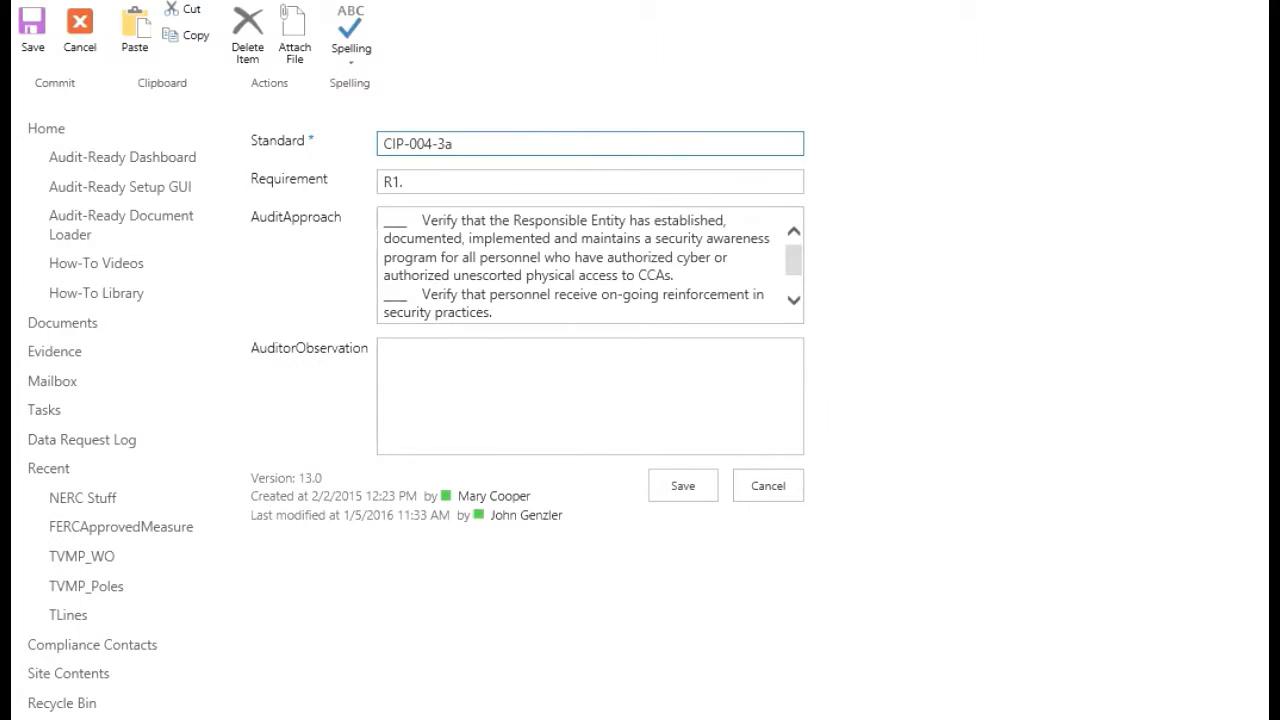
left_click(460, 376)
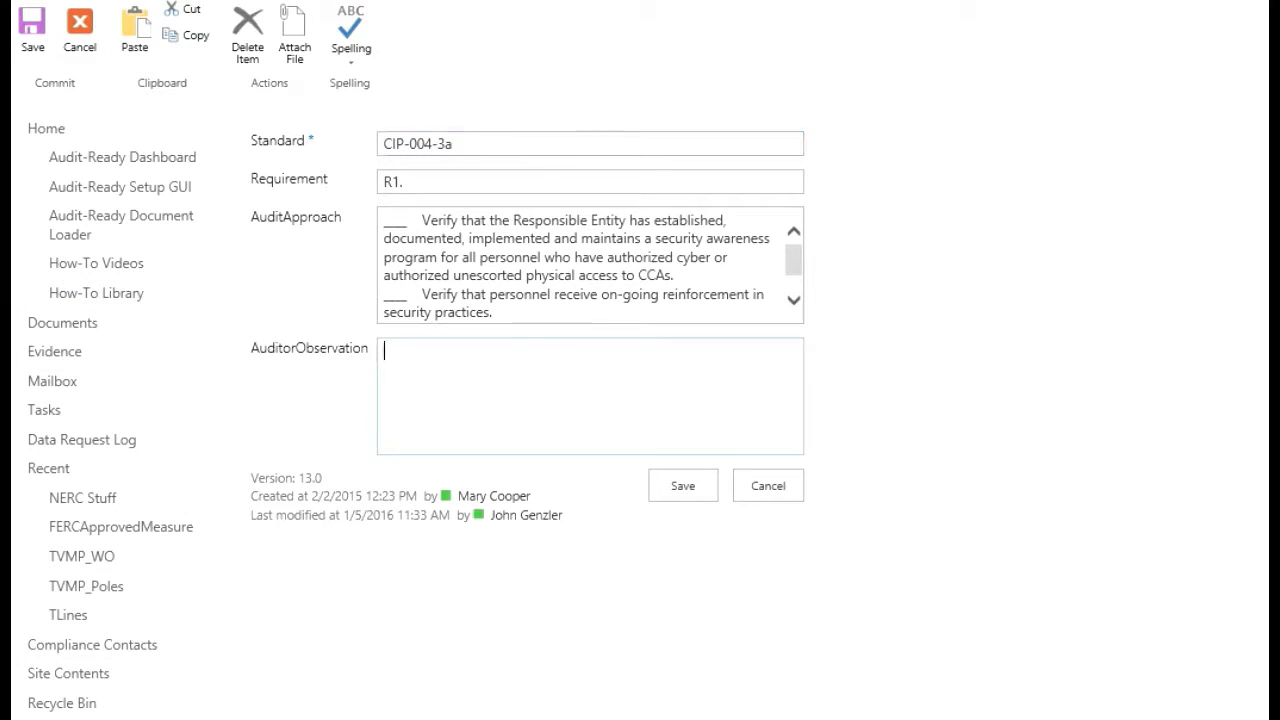
key("ctrl+v")
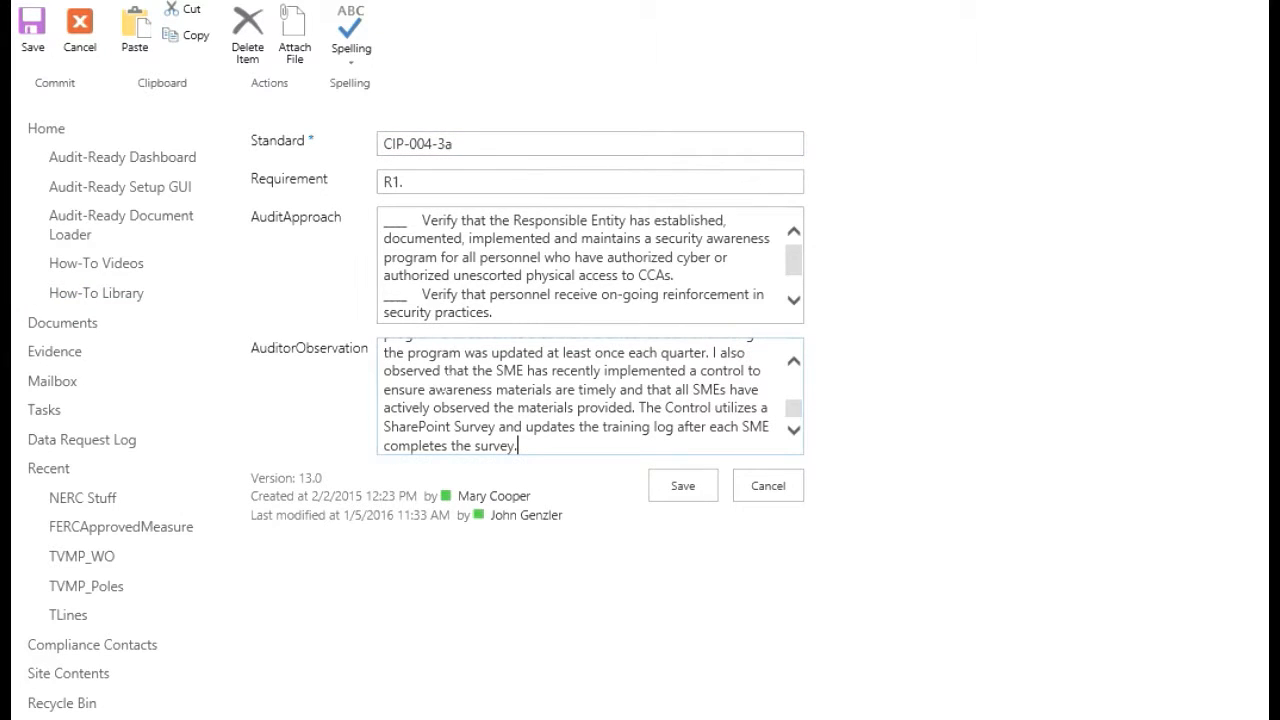
scroll(468, 399, "up", 4)
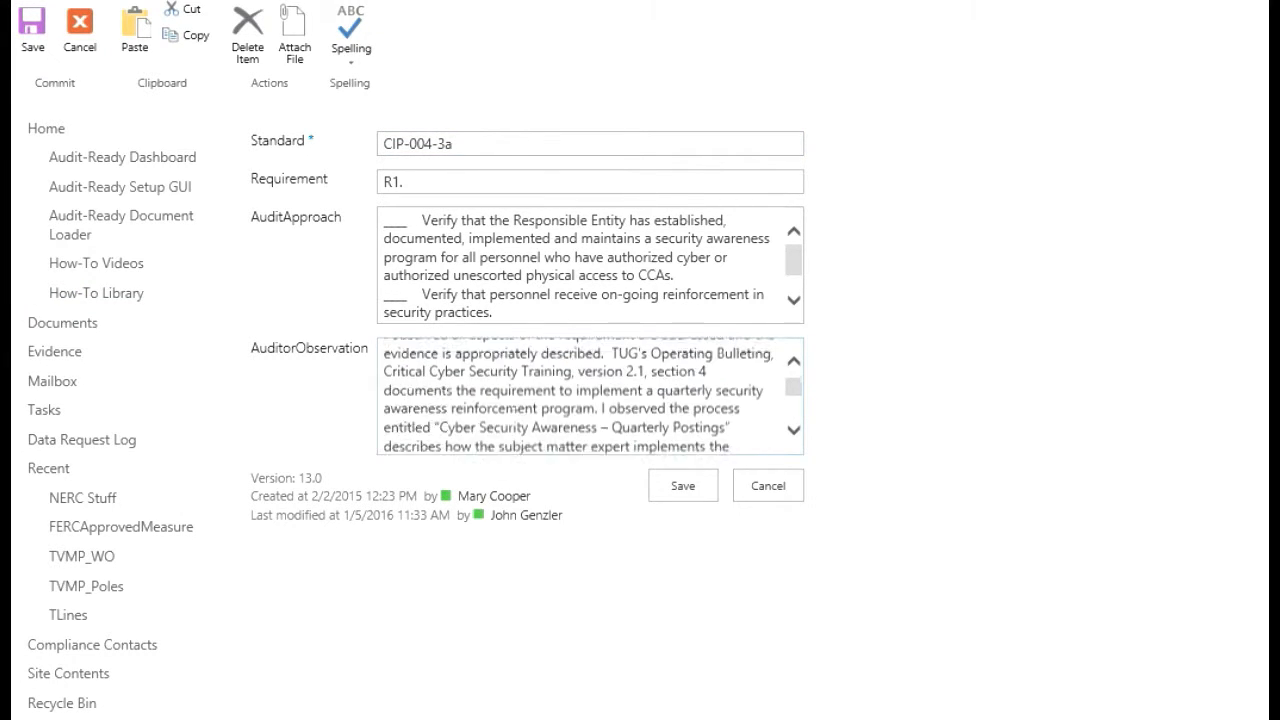
scroll(468, 399, "down", 2)
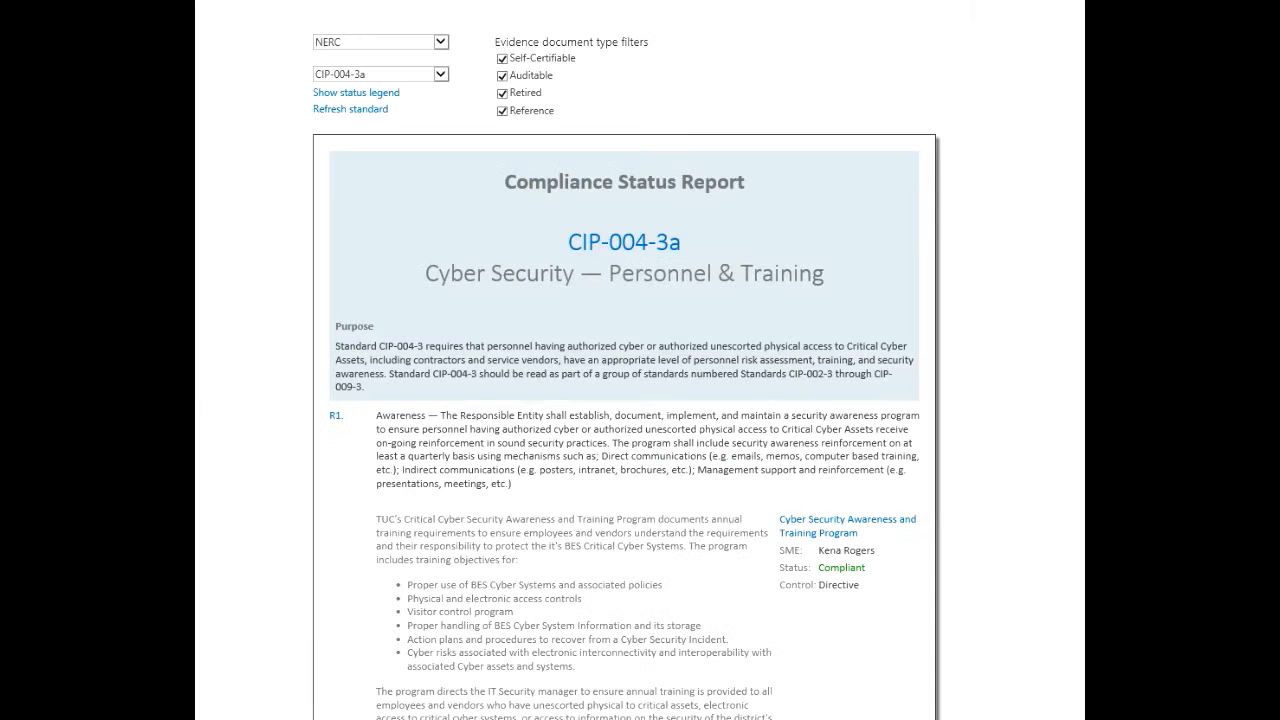
Step: Examine the statuses of the processes under requirement R1 in the CIP-004-3a report
scroll(852, 228, "down", 5)
scroll(852, 228, "down", 2)
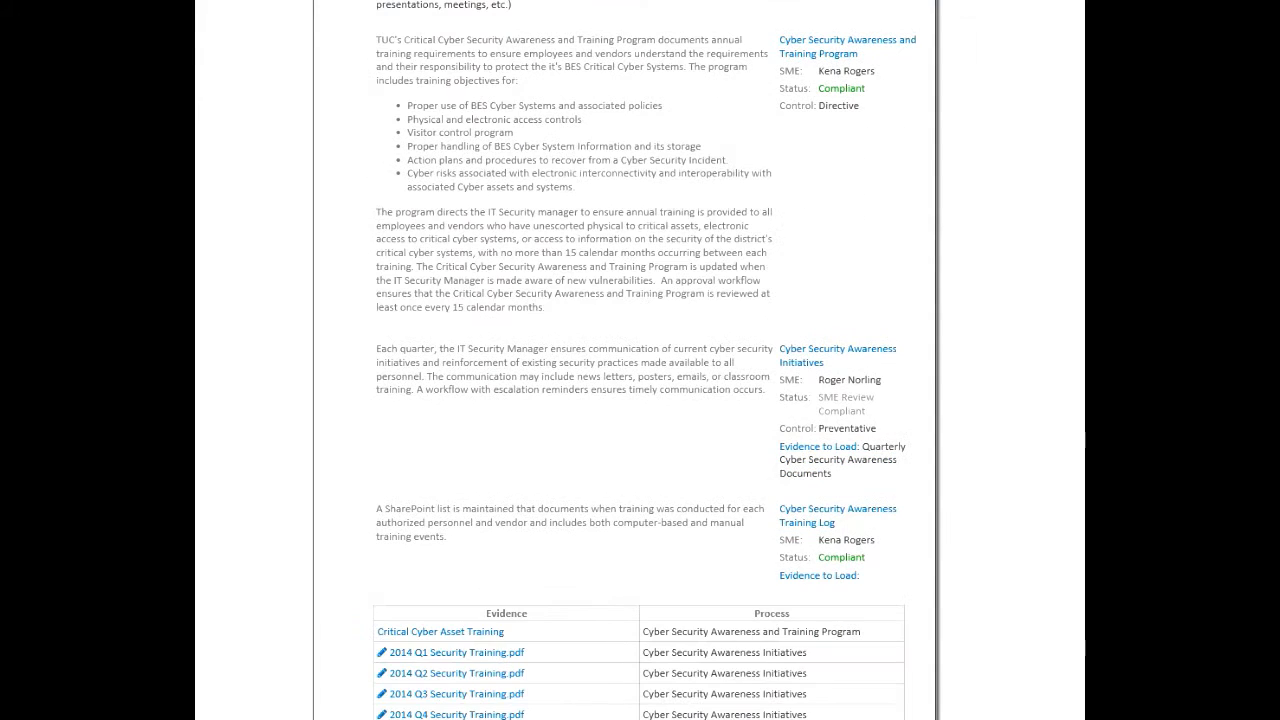
Step: Set the status of the Cyber Security Awareness Initiatives process to Compliant and save the record
left_click(830, 352)
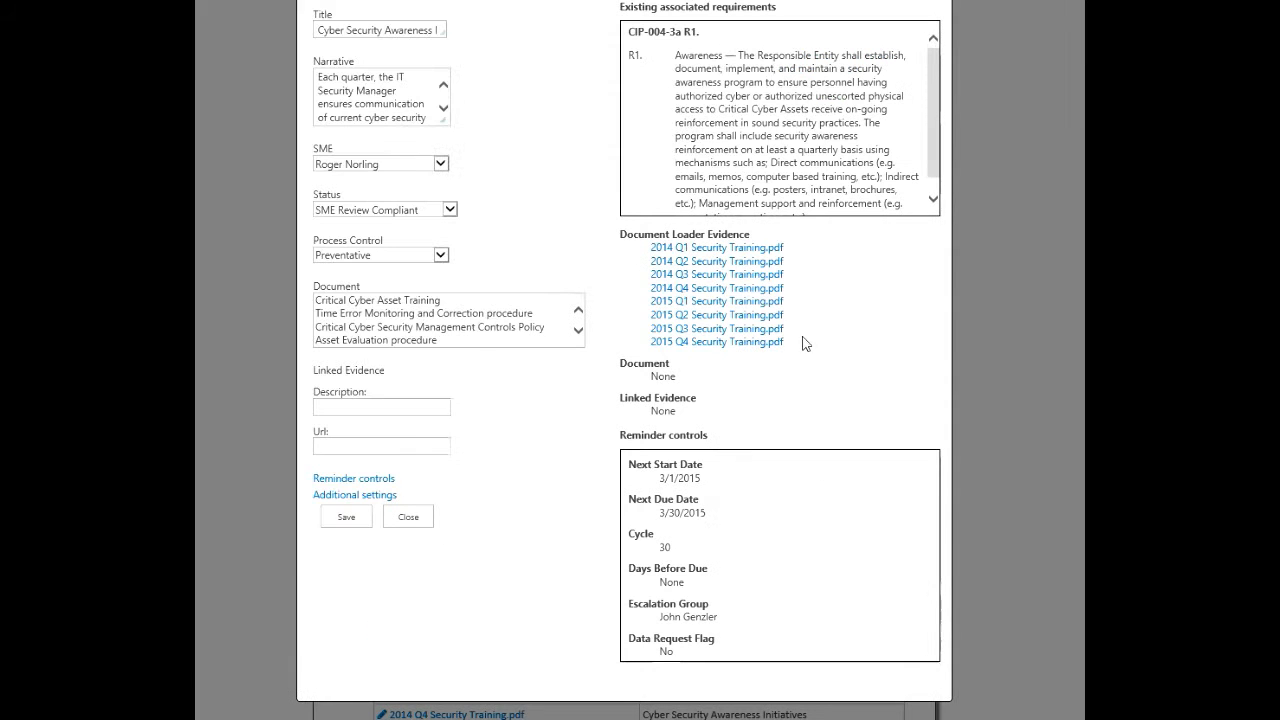
left_click(449, 210)
left_click(340, 70)
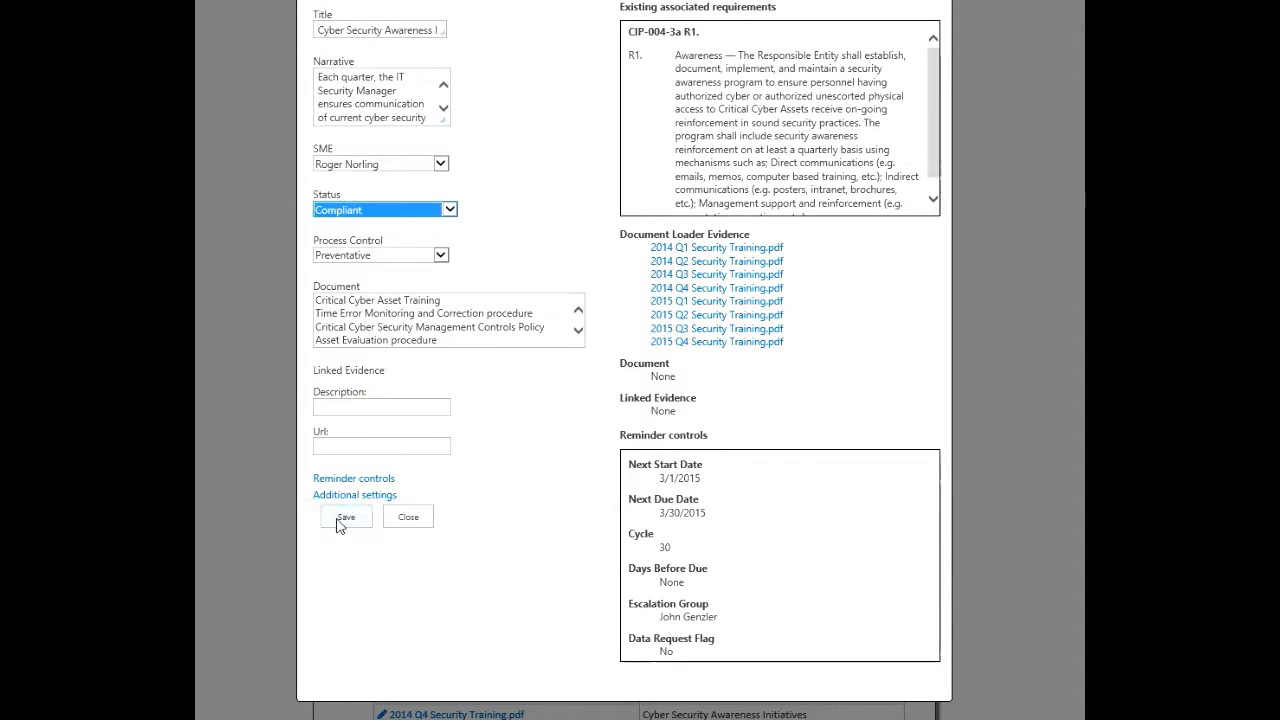
left_click(346, 517)
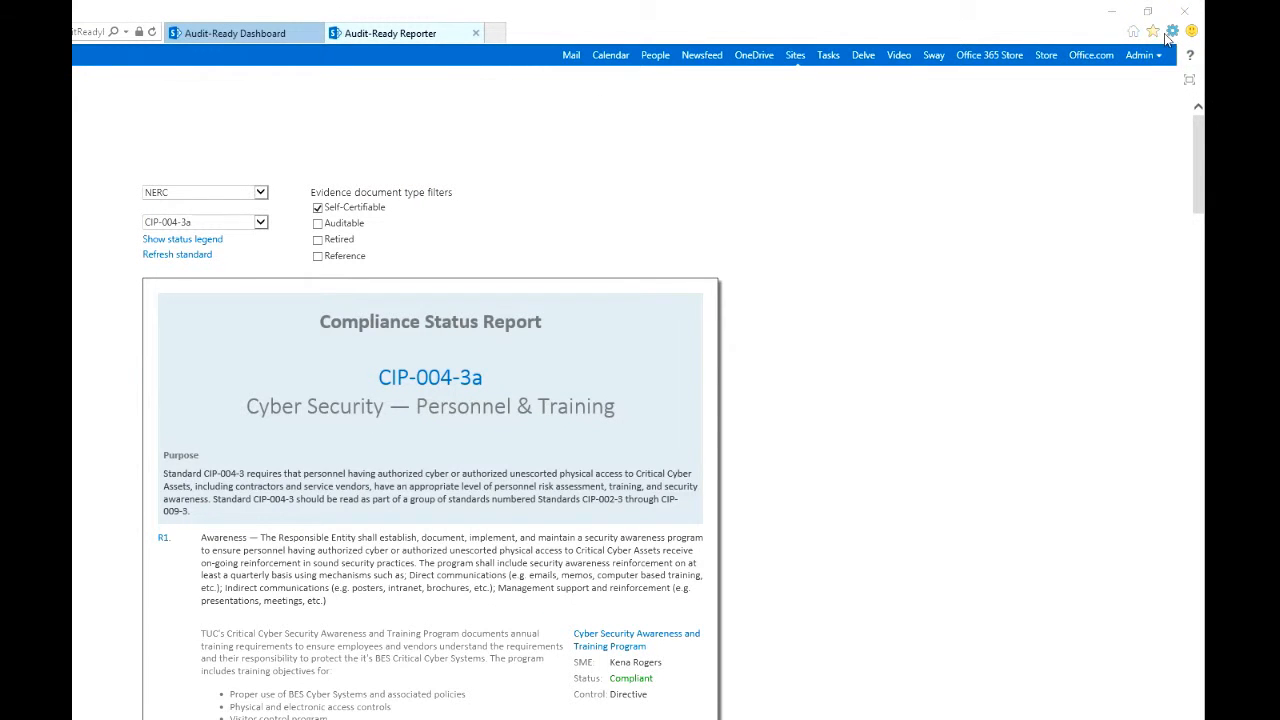
Step: Start printing the CIP-004-3a Compliance Status Report and select Adobe PDF as the printer
left_click(1171, 33)
mouse_move(1165, 50)
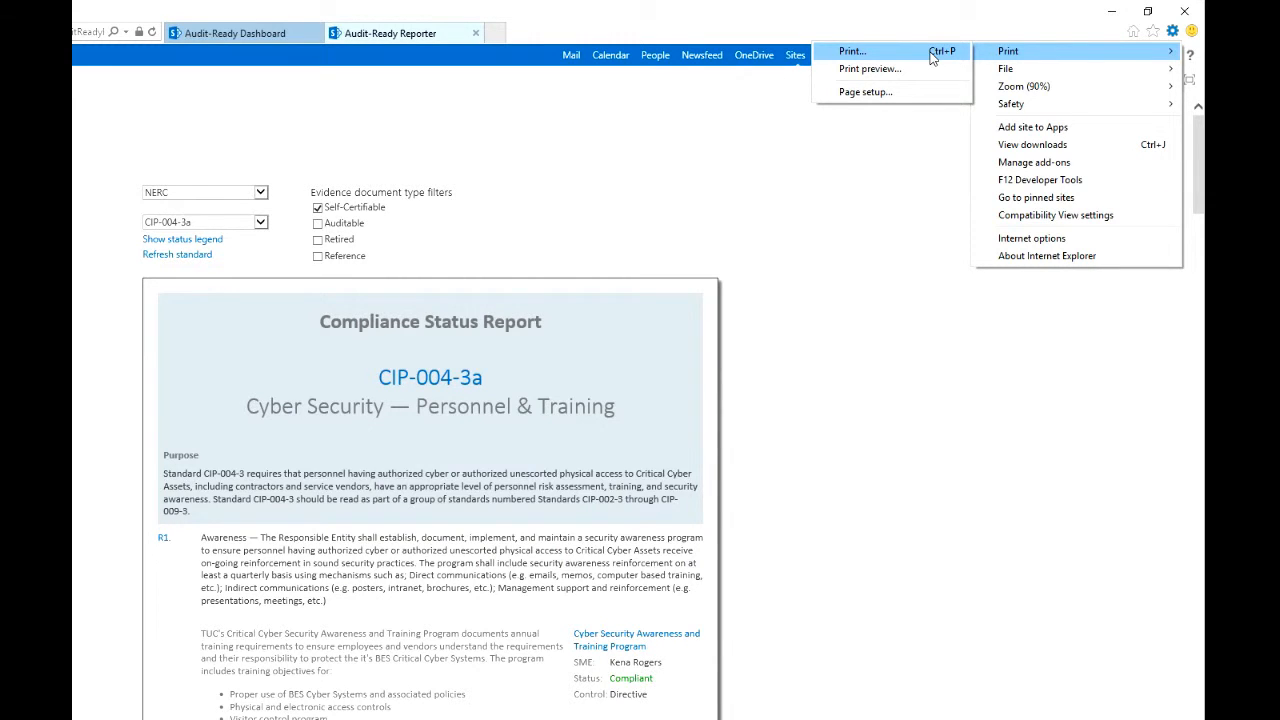
left_click(930, 56)
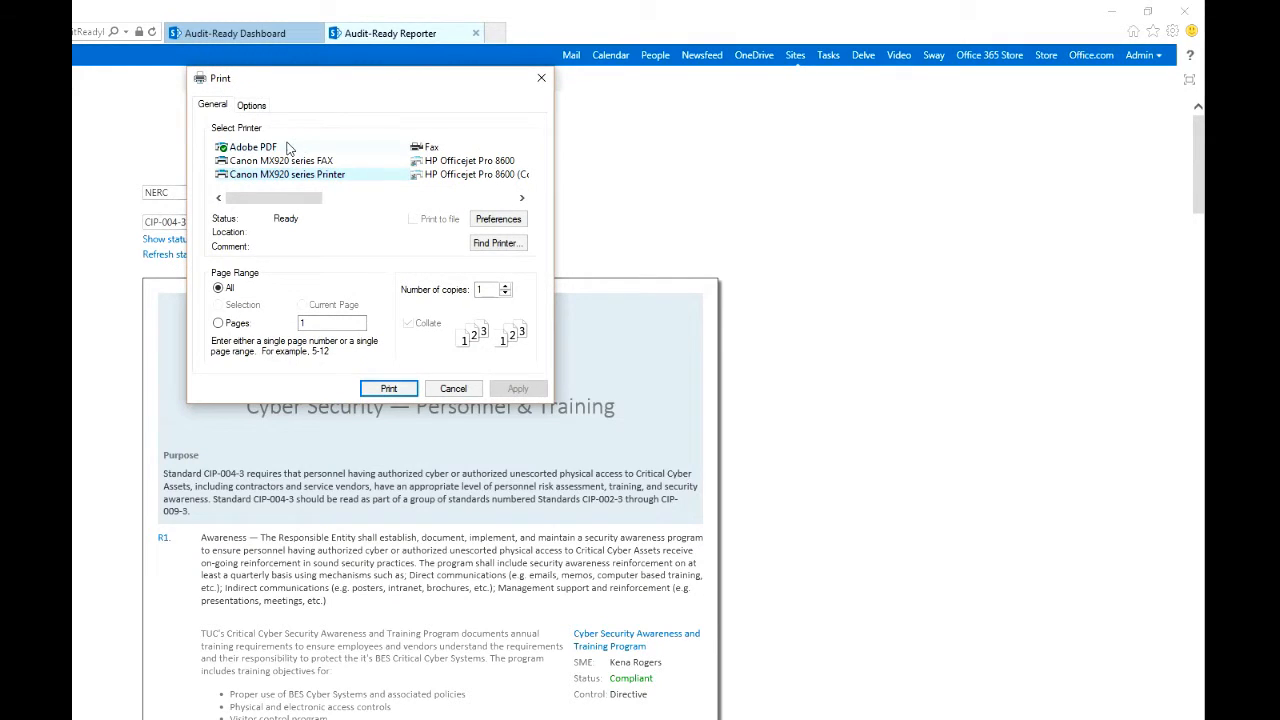
left_click(288, 148)
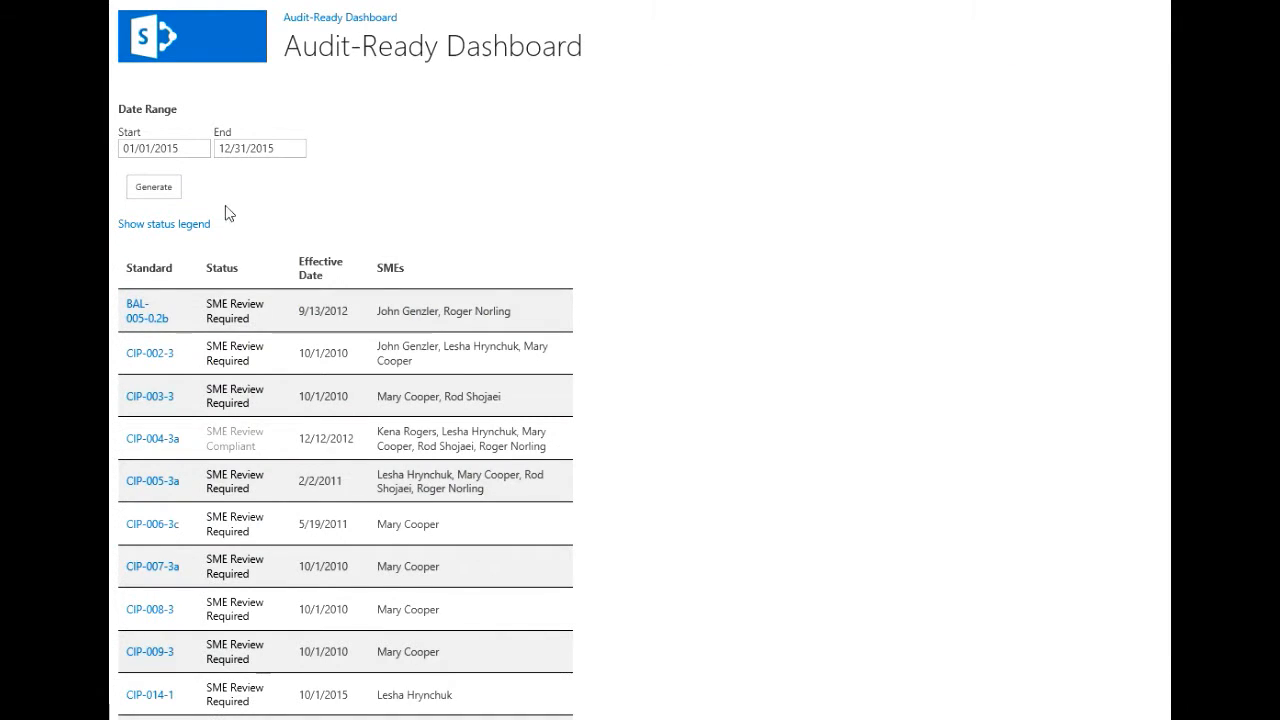
Step: Regenerate the standards list on the Audit-Ready Dashboard for the date range 01/01/2015 to 12/31/2015
left_click(154, 190)
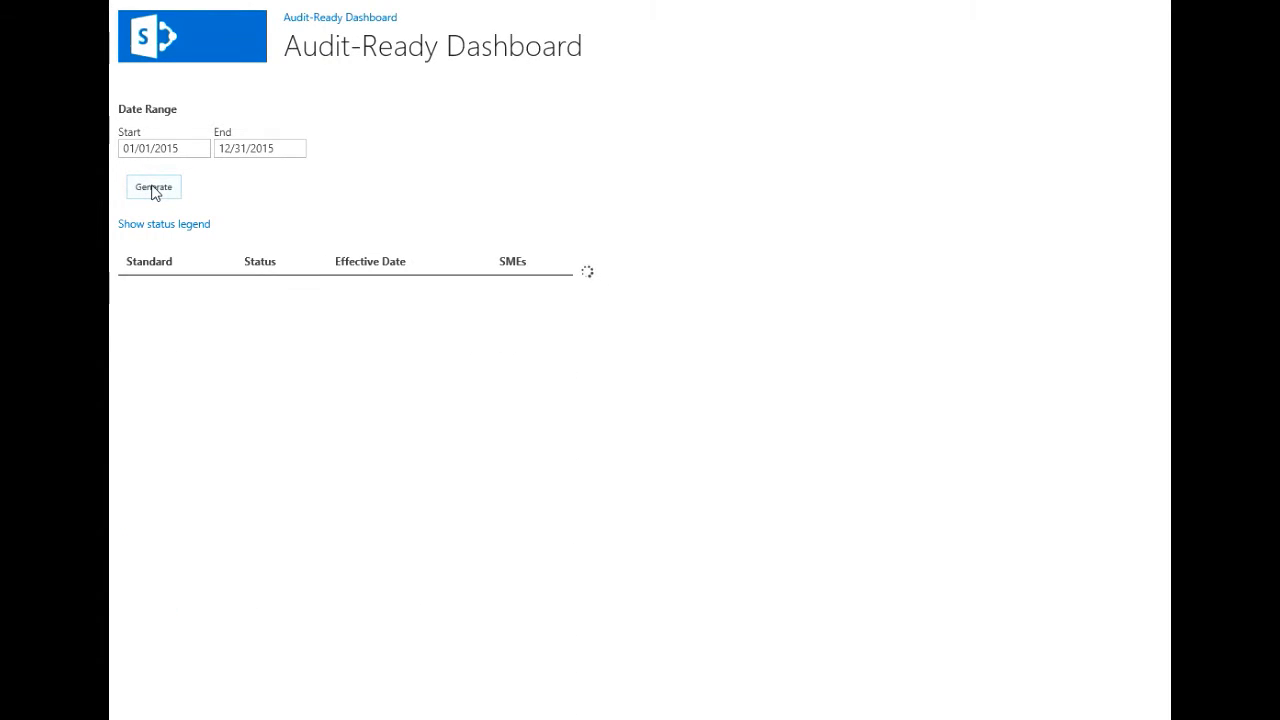